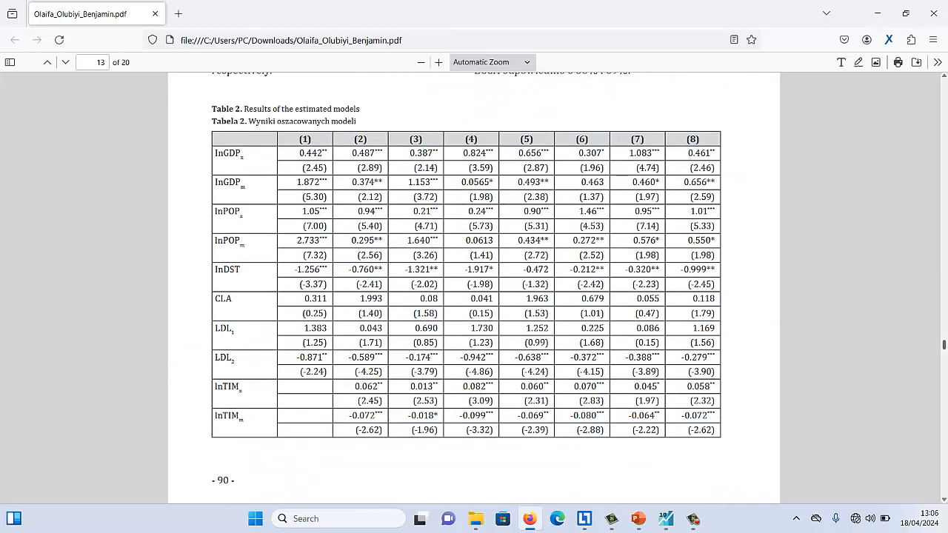
Examine Table 2, the results of the estimated models, across pages 13 and 14 of the PDF
scroll(474, 289, "down", 3)
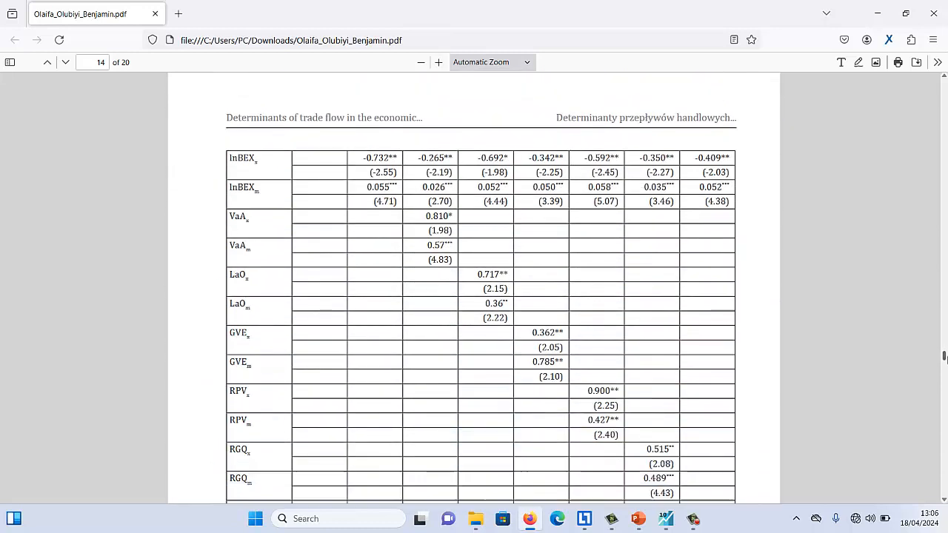
scroll(473, 289, "down", 1)
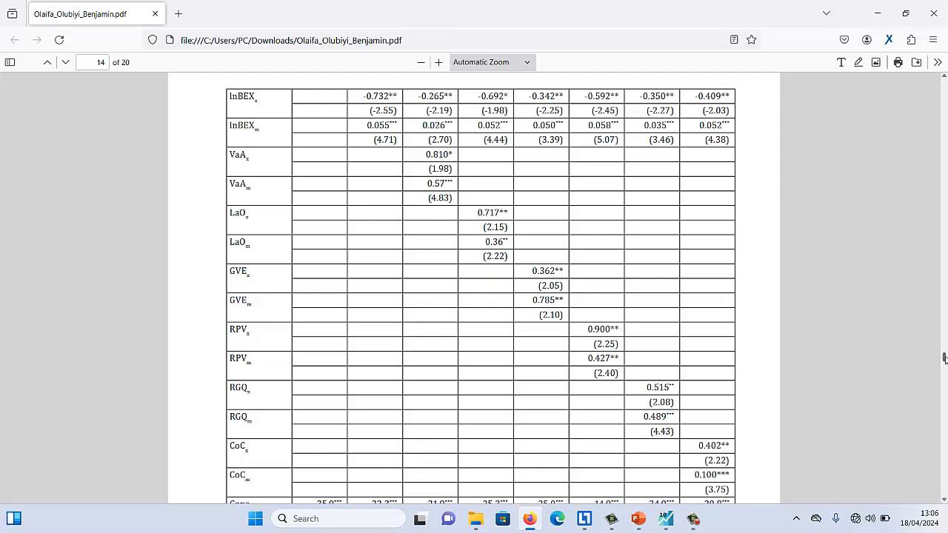
left_click_drag(944, 358, 940, 348)
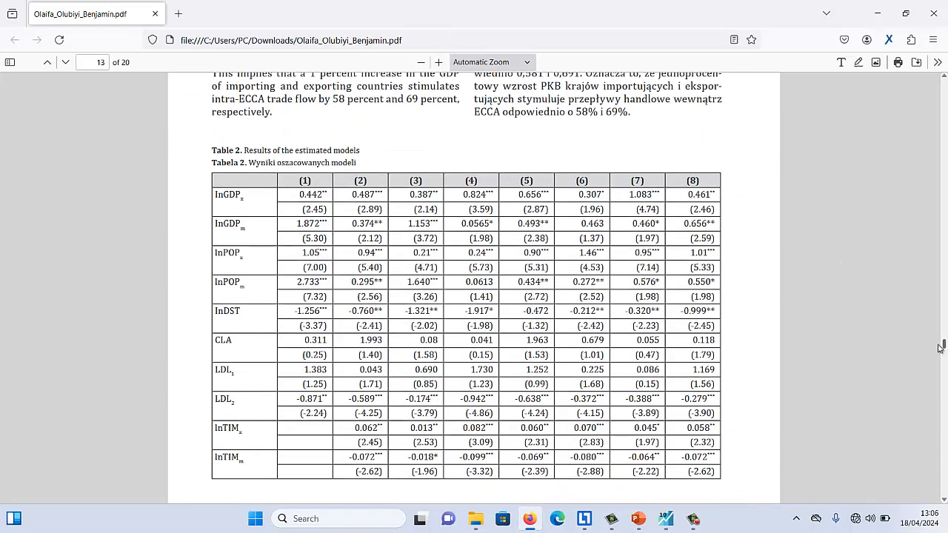
scroll(940, 348, "down", 1)
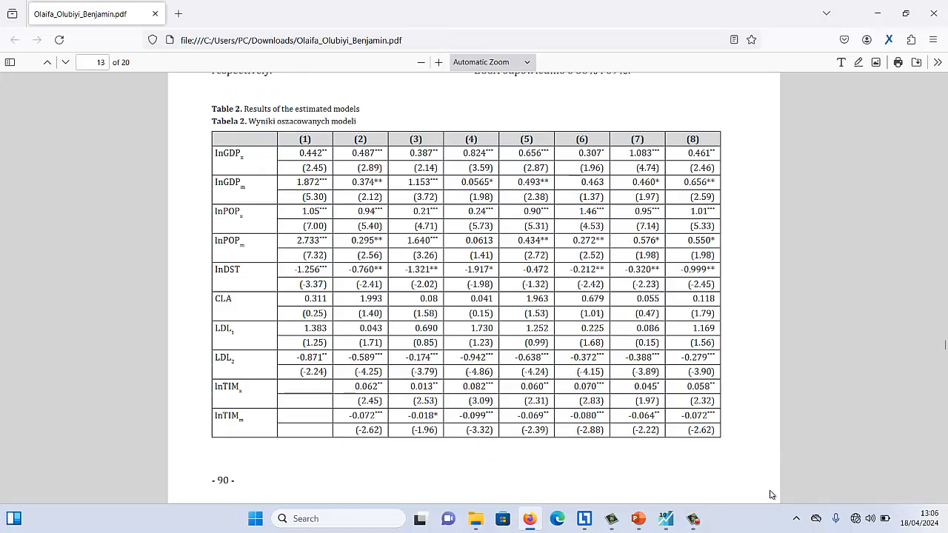
Switch to the PowerPoint slide show and review the Strategies to Address Multicollinearity slide, ending on the References slide
mouse_move(637, 520)
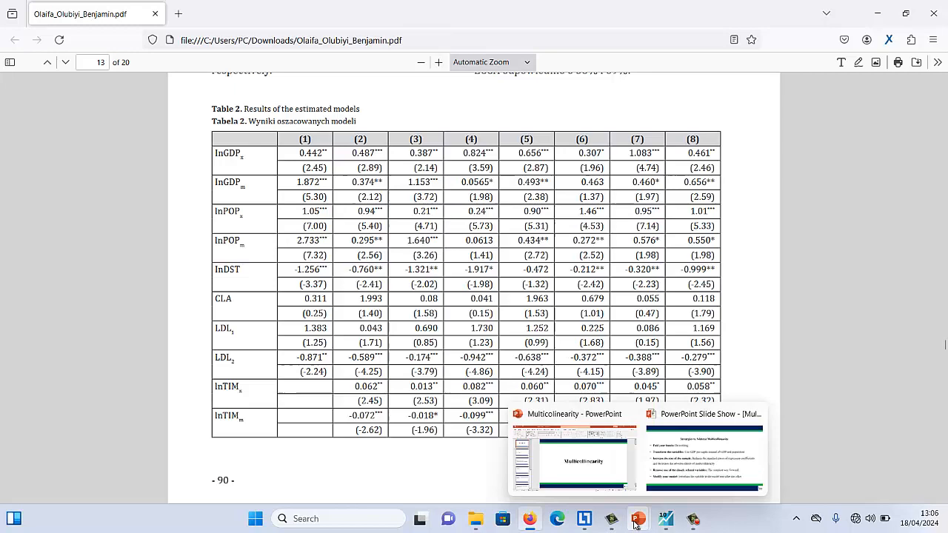
left_click(668, 484)
left_click(433, 391)
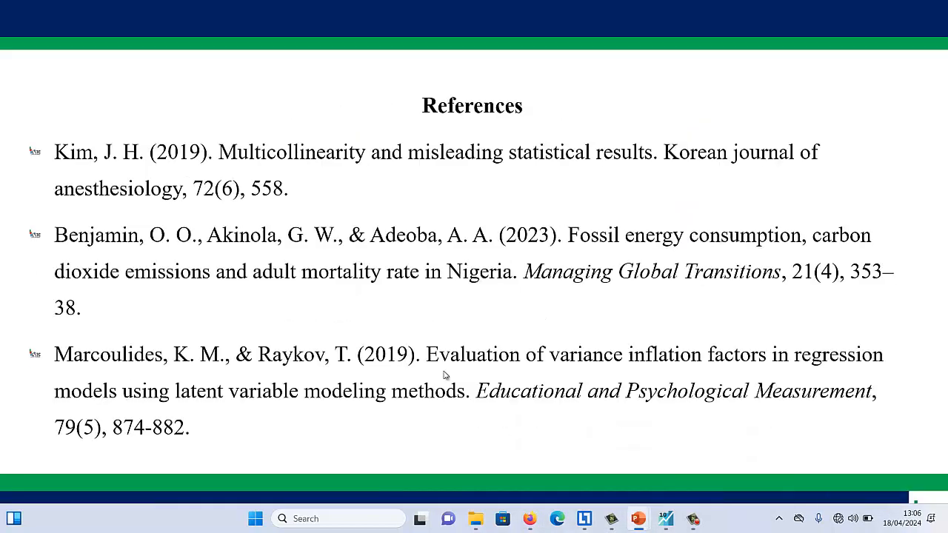
key("Left")
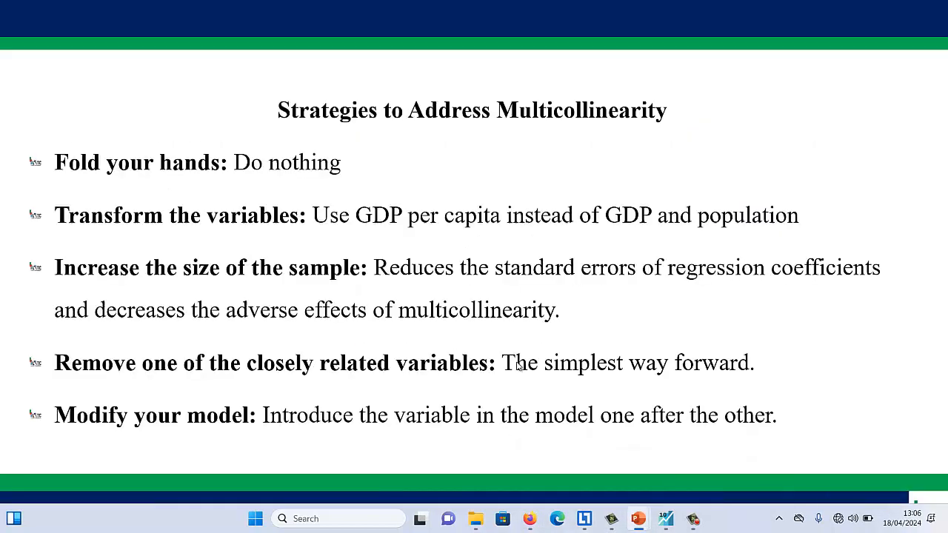
left_click(146, 417)
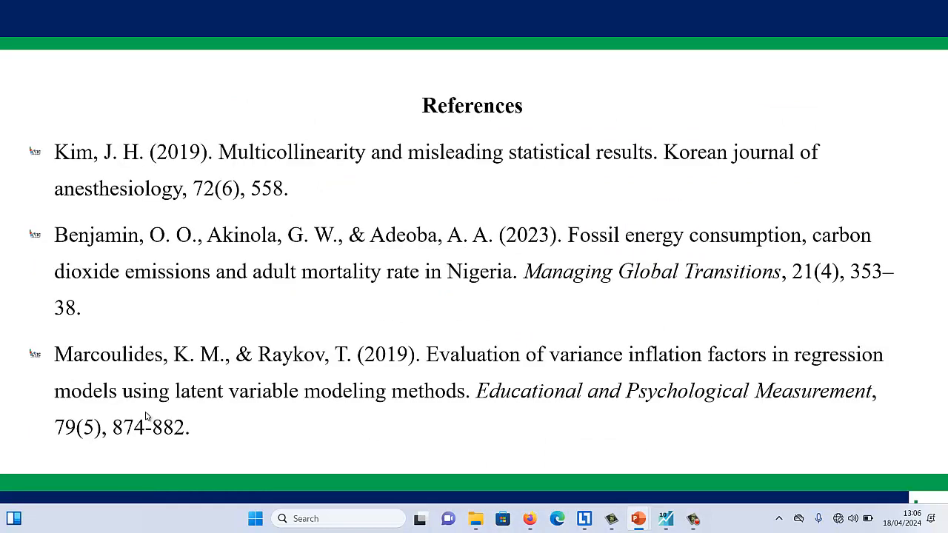
key("Left")
left_click(146, 417)
key("Left")
left_click(146, 417)
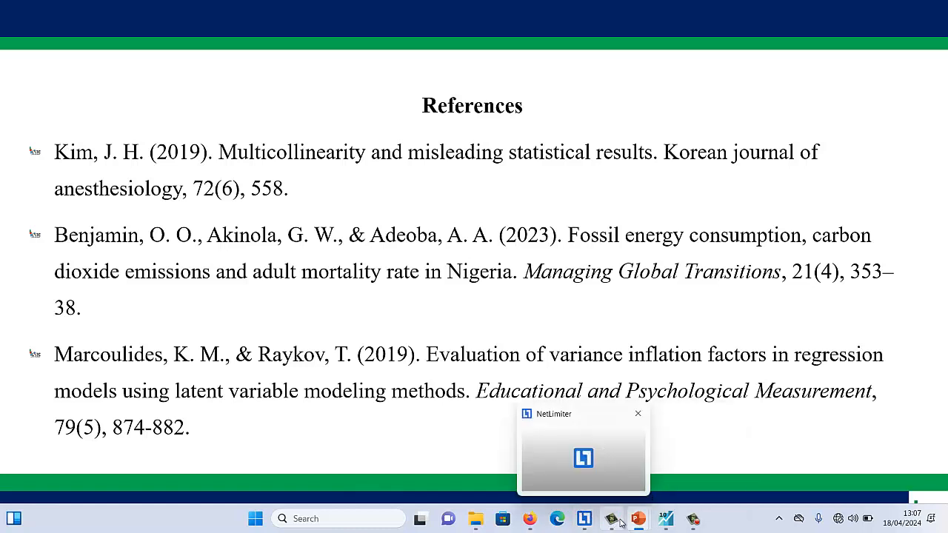
Switch to the MULTICOLLINEARITY workfile in EViews and go through the series gdp, inf, oil_brt, oil_wti and quarter one by one
mouse_move(669, 524)
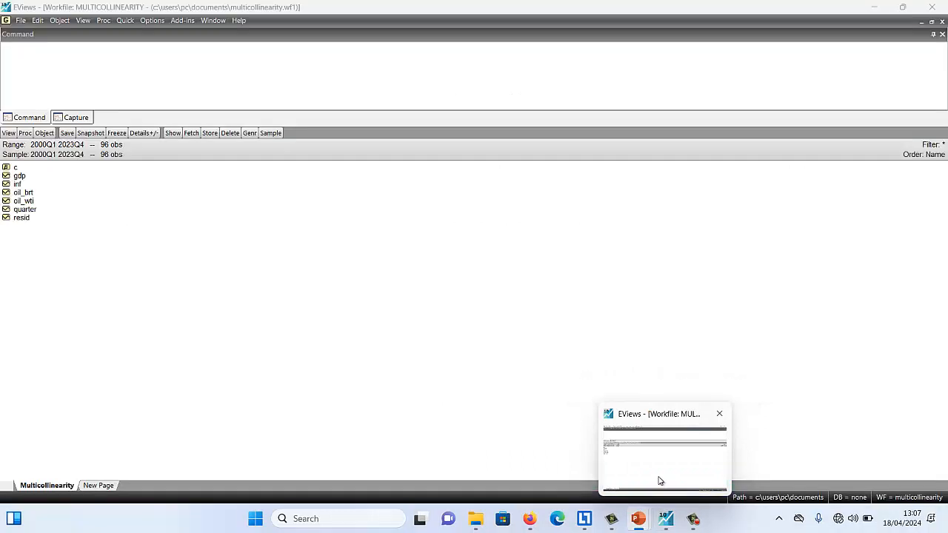
left_click(659, 482)
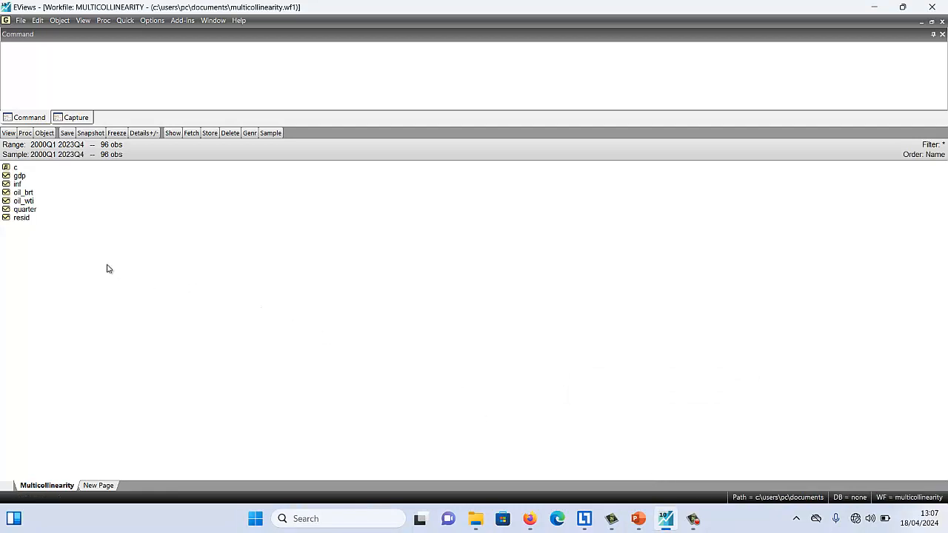
left_click(23, 177)
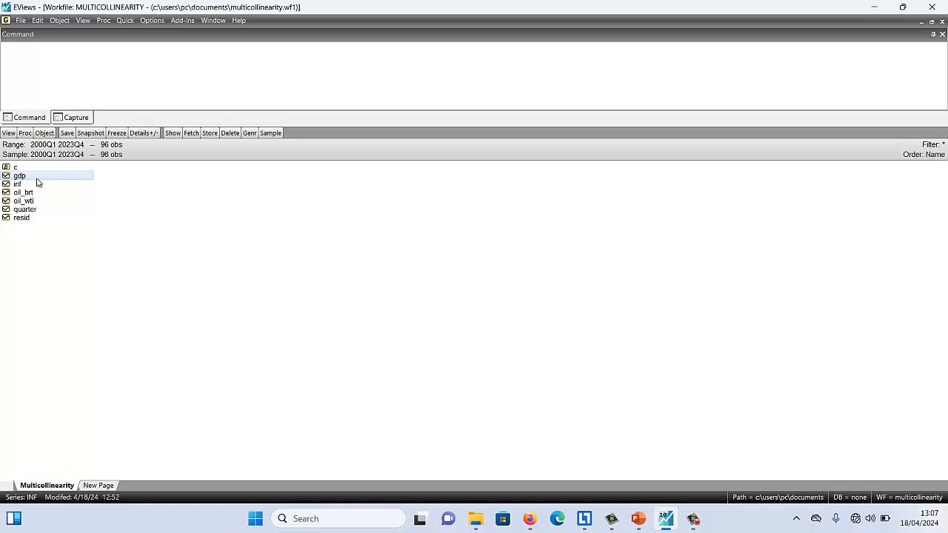
left_click(34, 185)
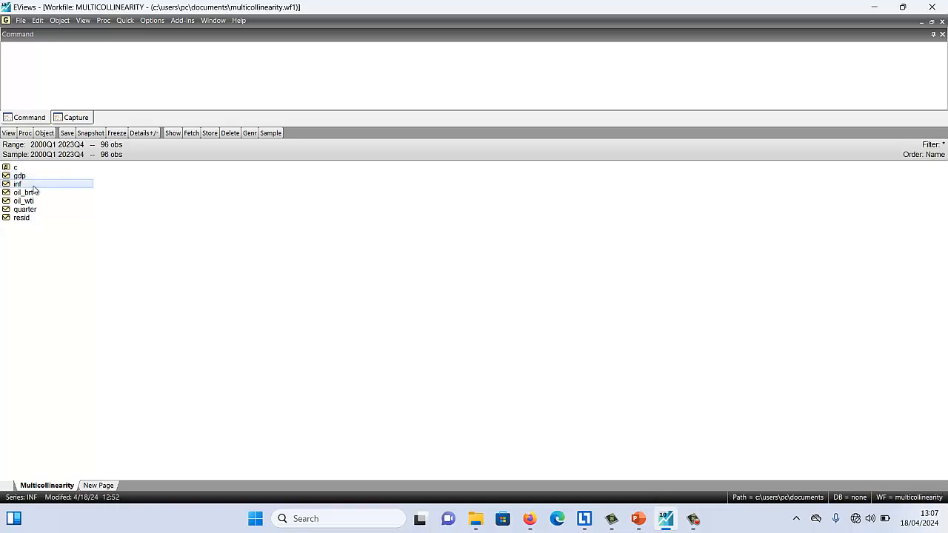
left_click(35, 194)
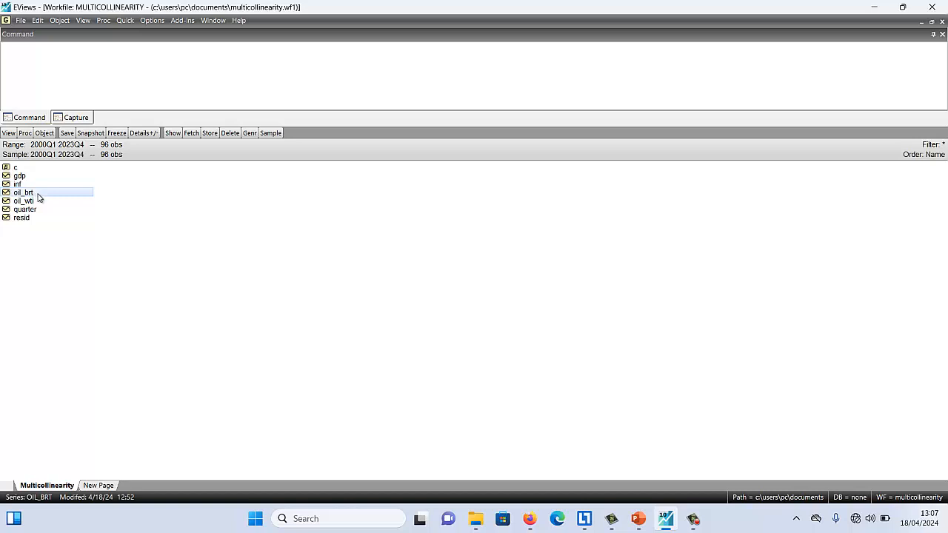
left_click(37, 202)
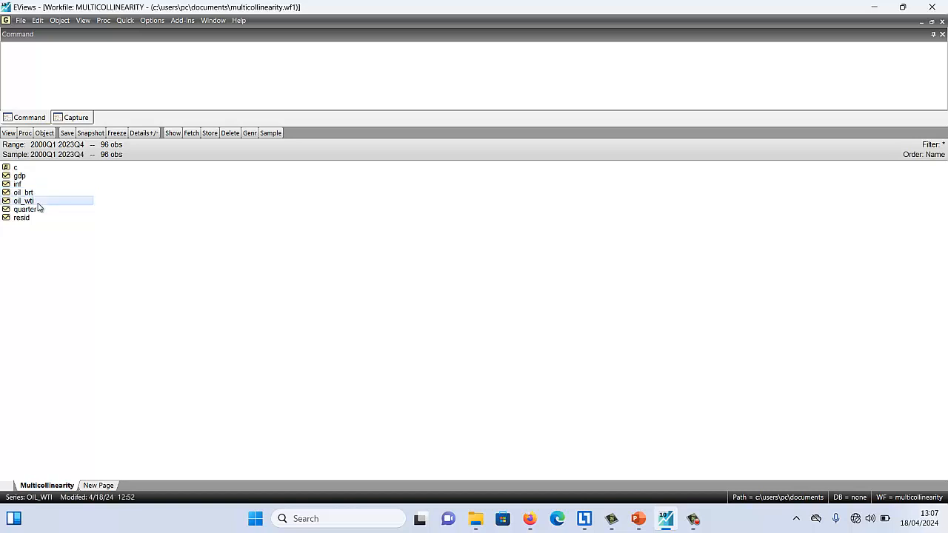
left_click(67, 212)
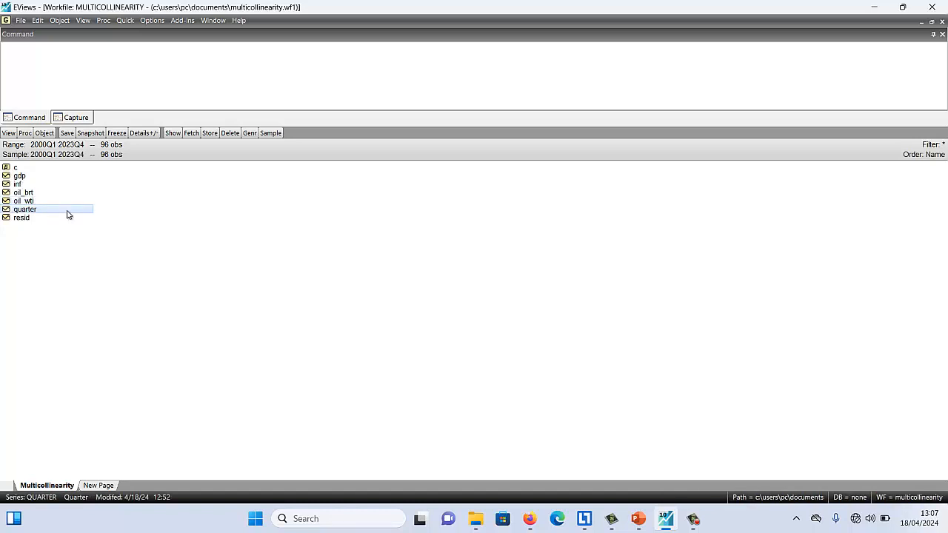
left_click(23, 177)
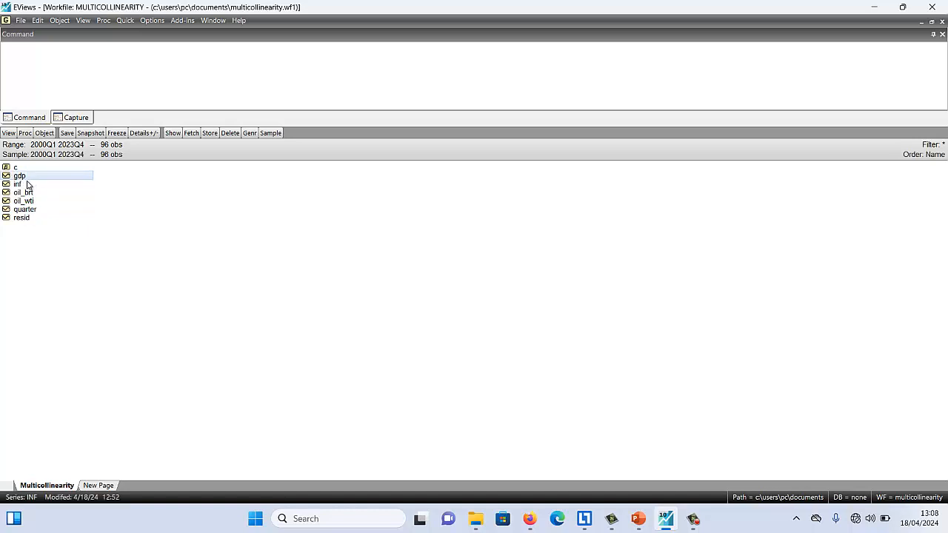
left_click(27, 185, "ctrl")
left_click(33, 194, "ctrl")
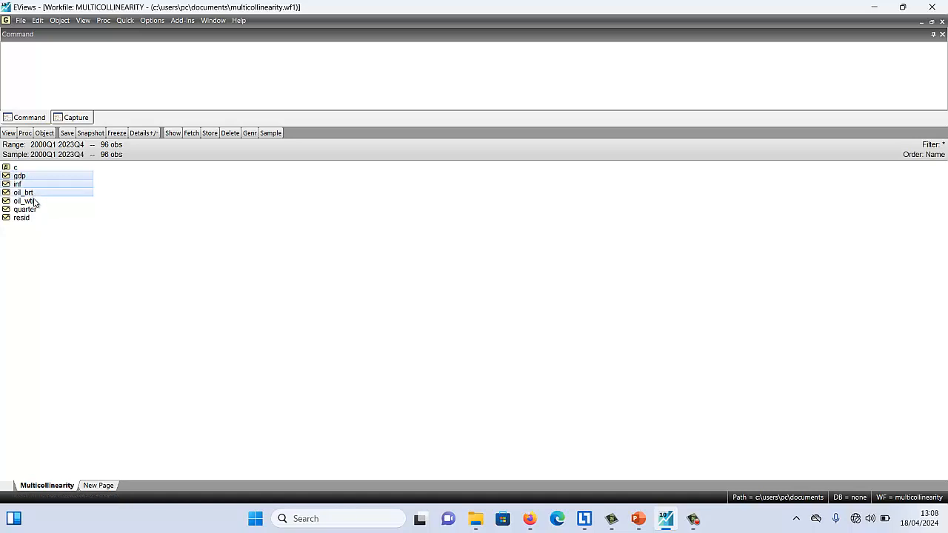
left_click(34, 201, "ctrl")
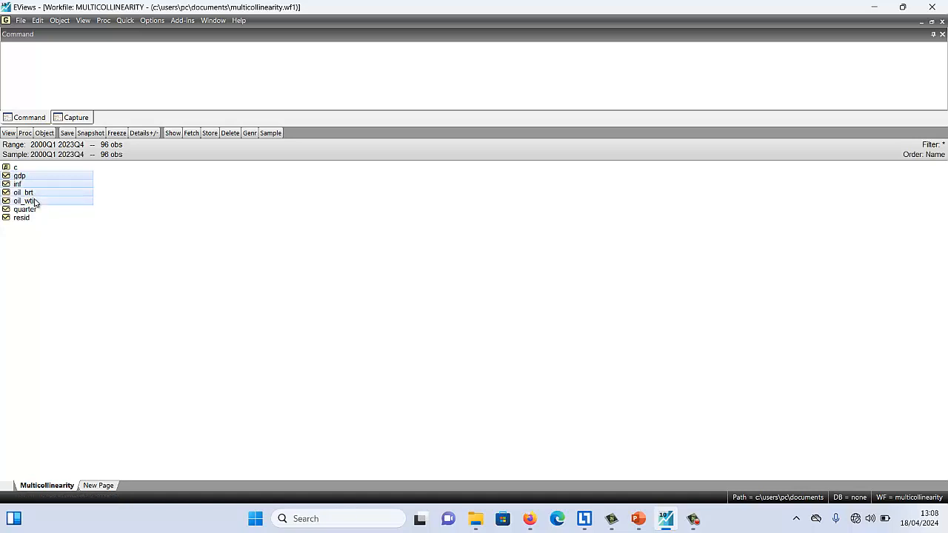
left_click(124, 21)
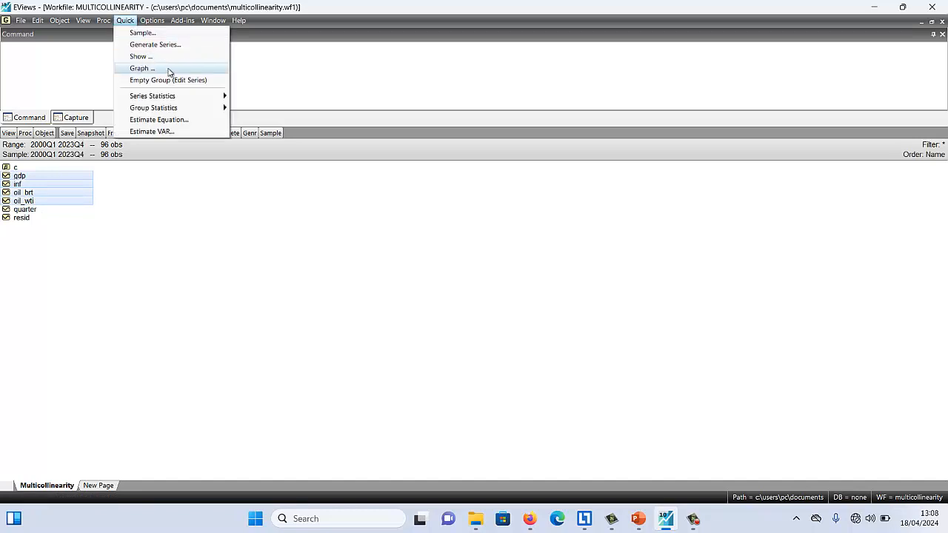
mouse_move(193, 110)
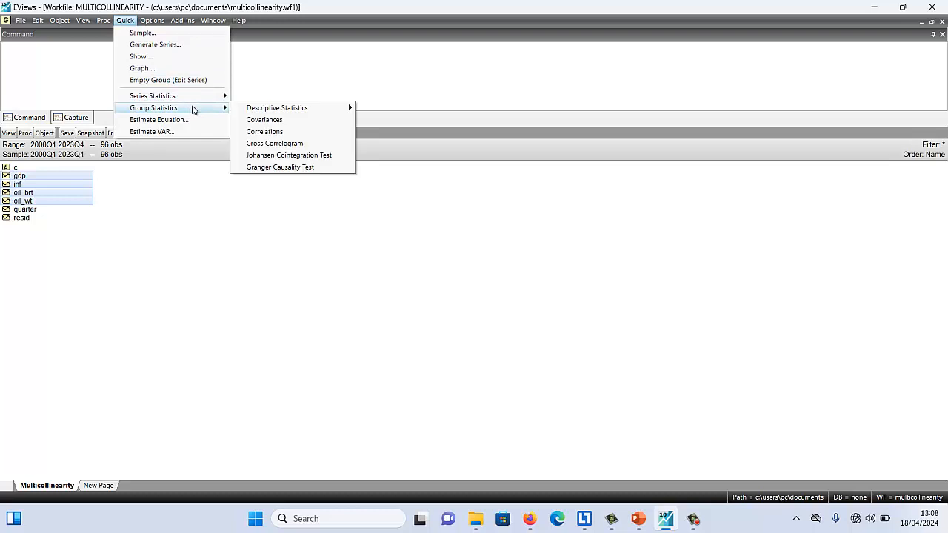
left_click(277, 132)
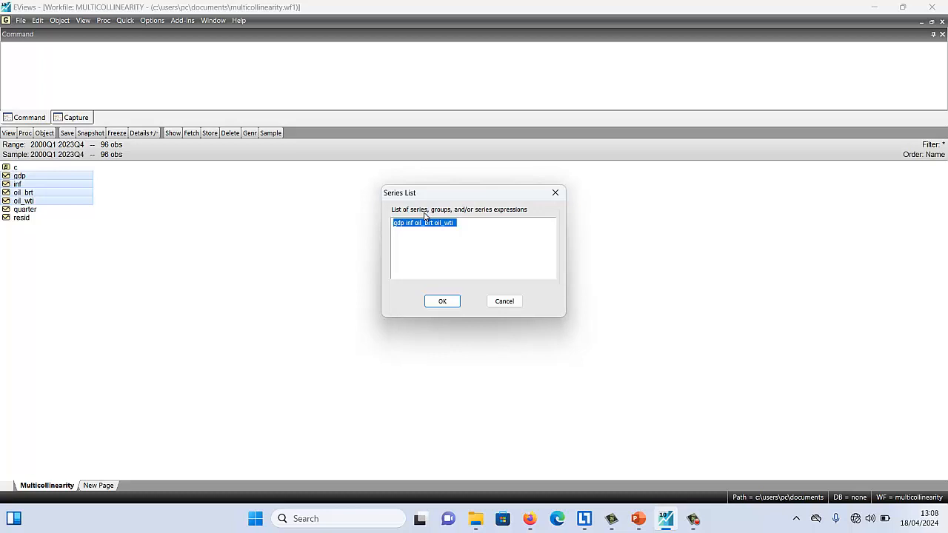
left_click(472, 227)
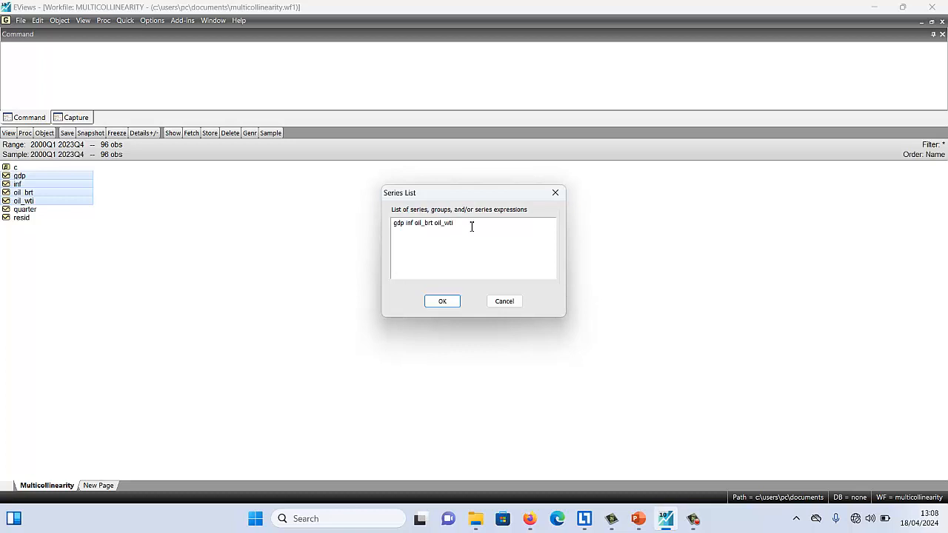
key("ctrl+a")
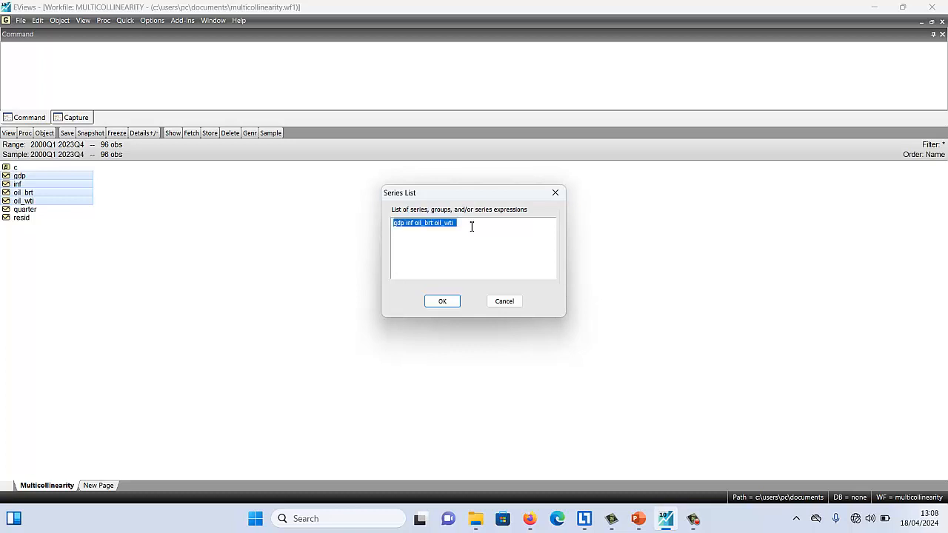
key("Delete")
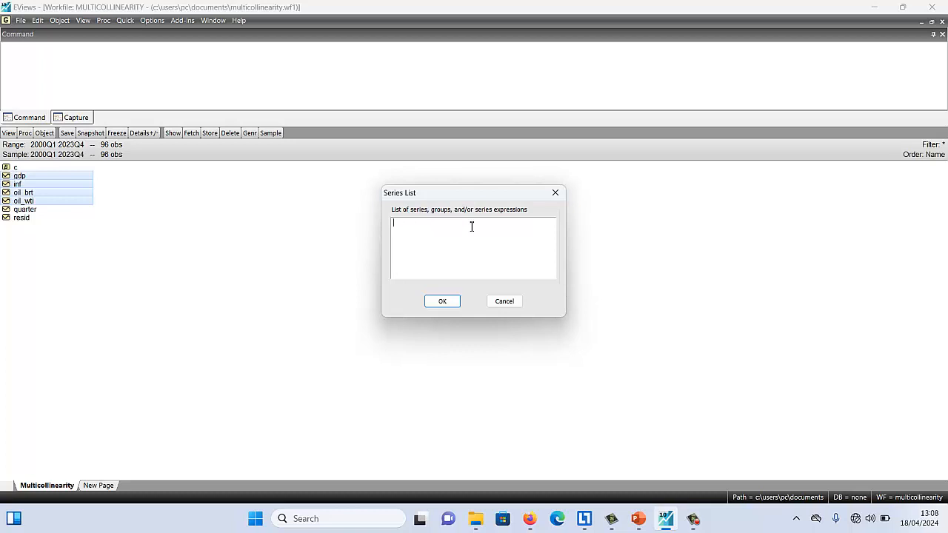
left_click(510, 302)
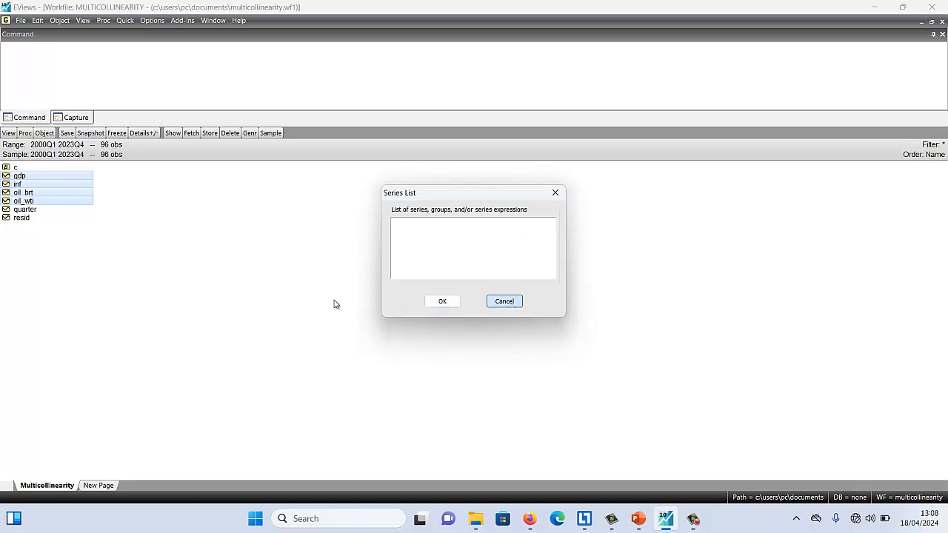
left_click(504, 301)
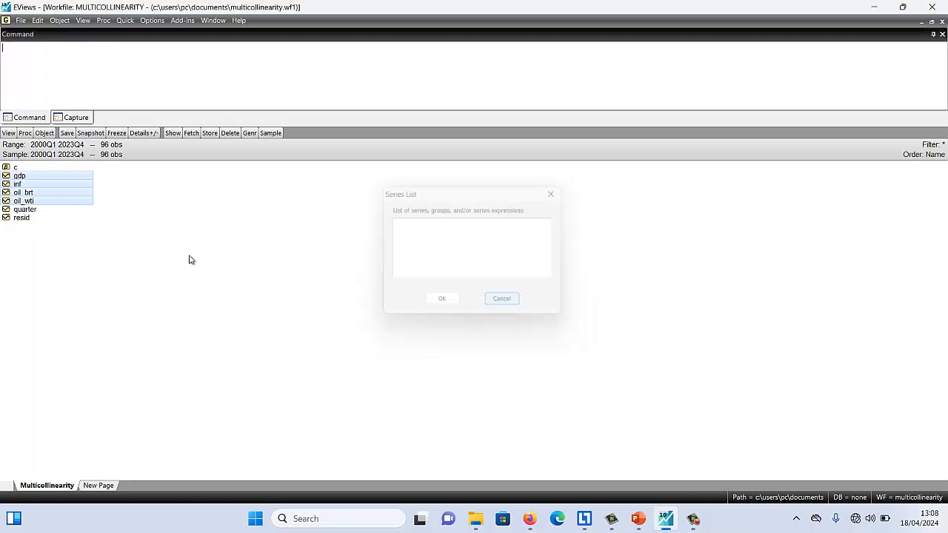
left_click(119, 241)
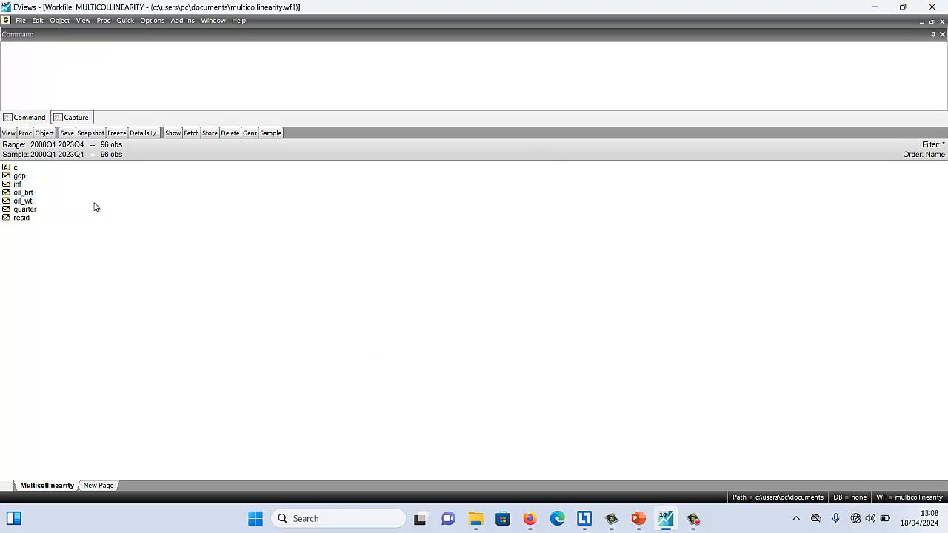
Compute the group correlation matrix for the series gdp, inf, oil_brt and oil_wti
left_click(124, 20)
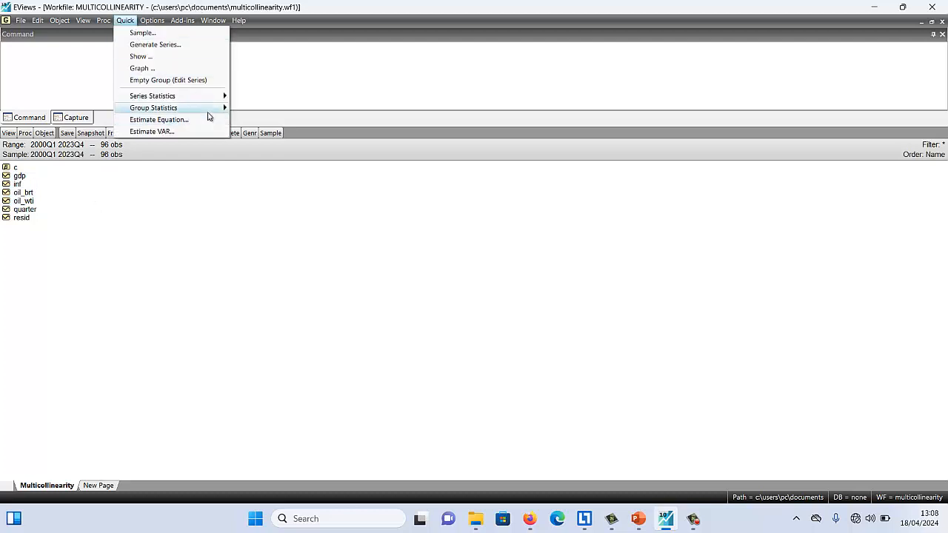
mouse_move(211, 113)
left_click(279, 131)
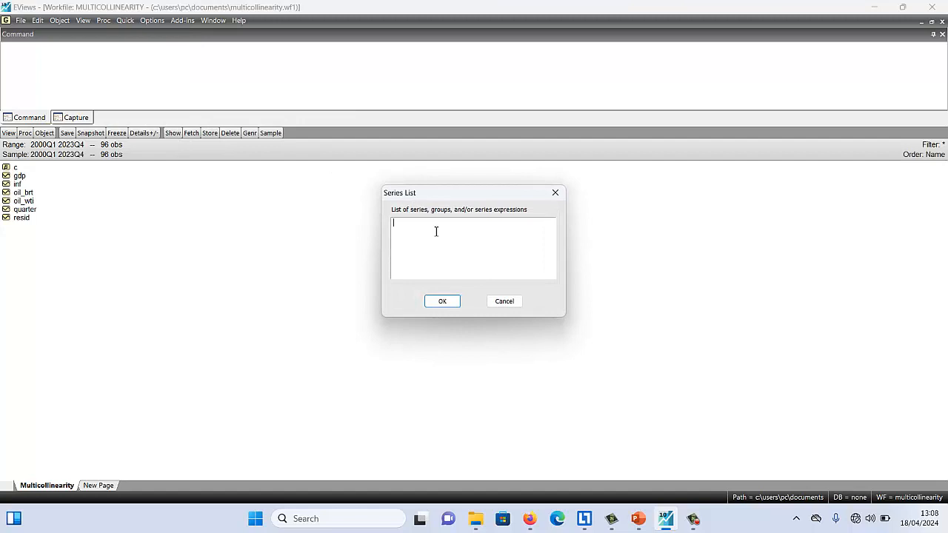
type("gd")
type("p inf oil_")
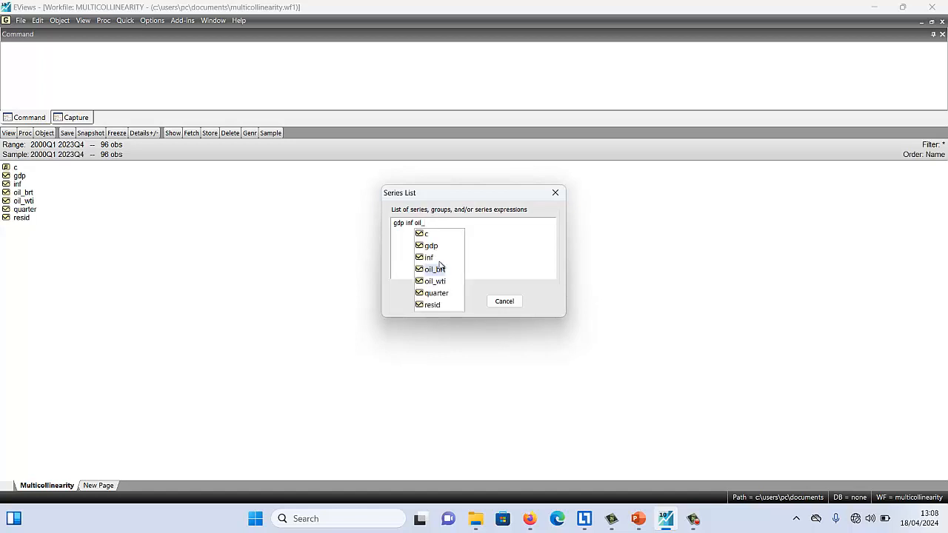
left_click(444, 271)
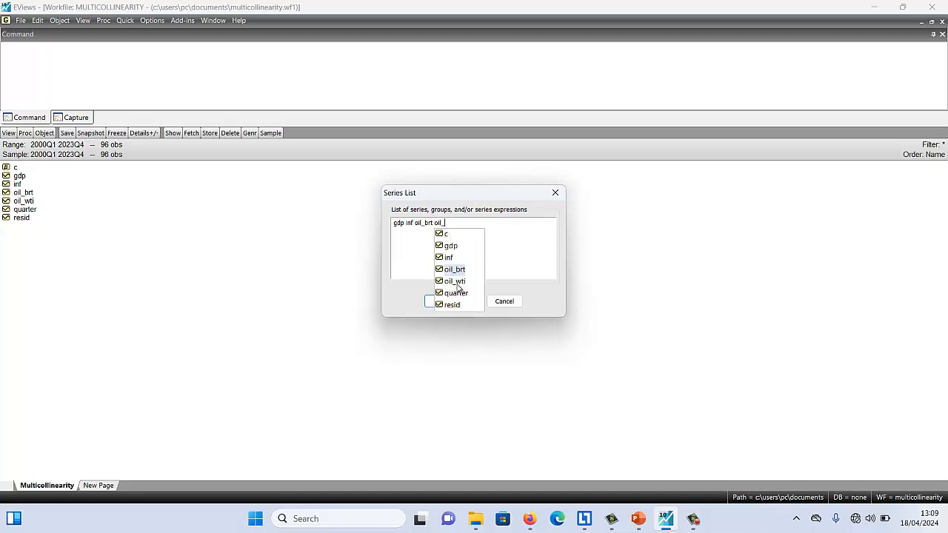
left_click(454, 282)
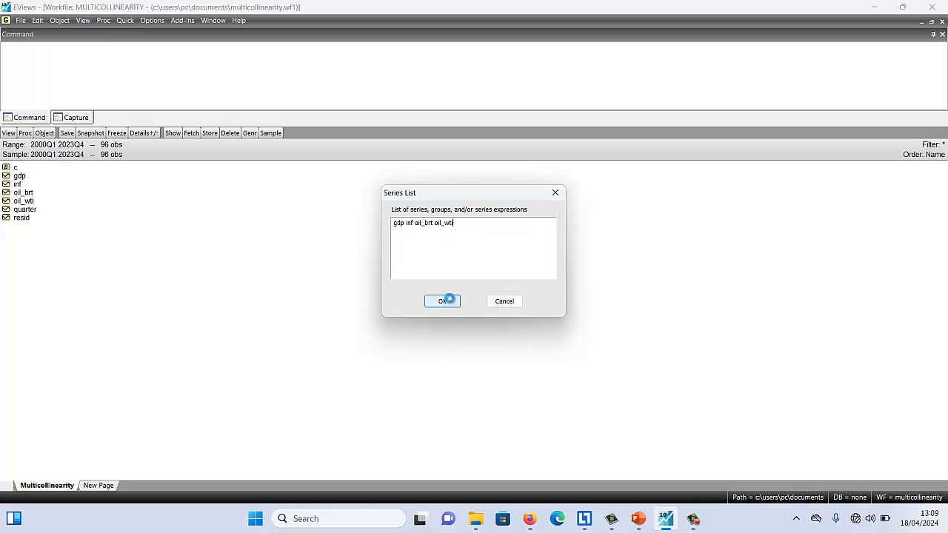
left_click(442, 301)
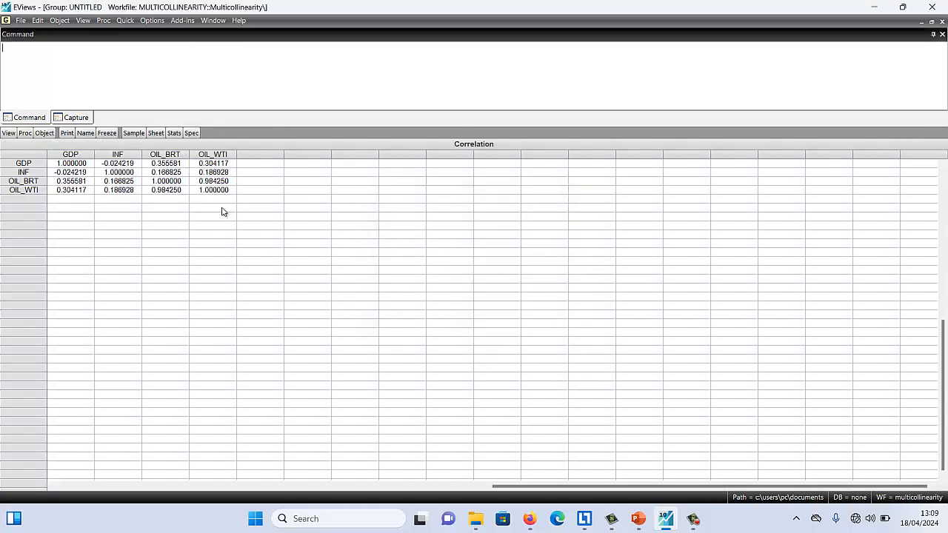
left_click(154, 173)
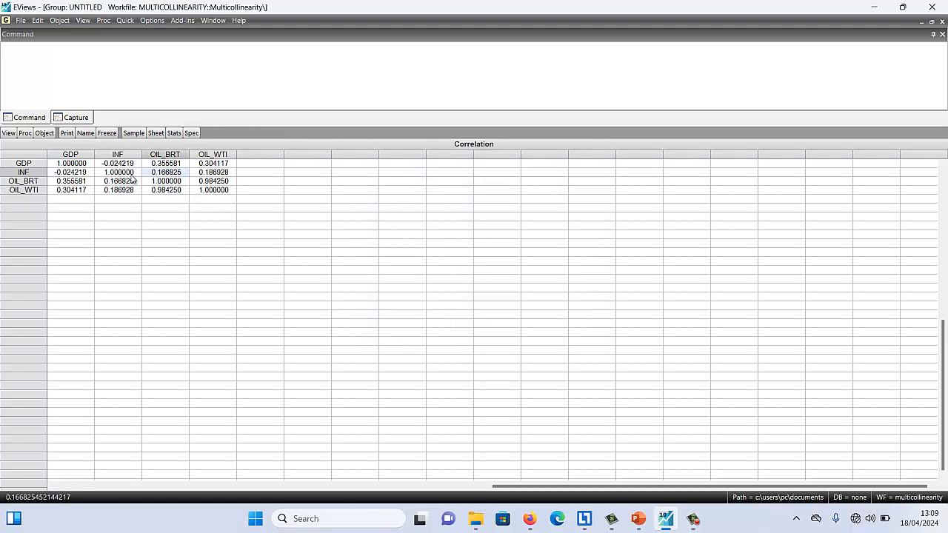
Examine the correlation matrix column by column, comparing the INF correlations with GDP, OIL_BRT and OIL_WTI
left_click(68, 155)
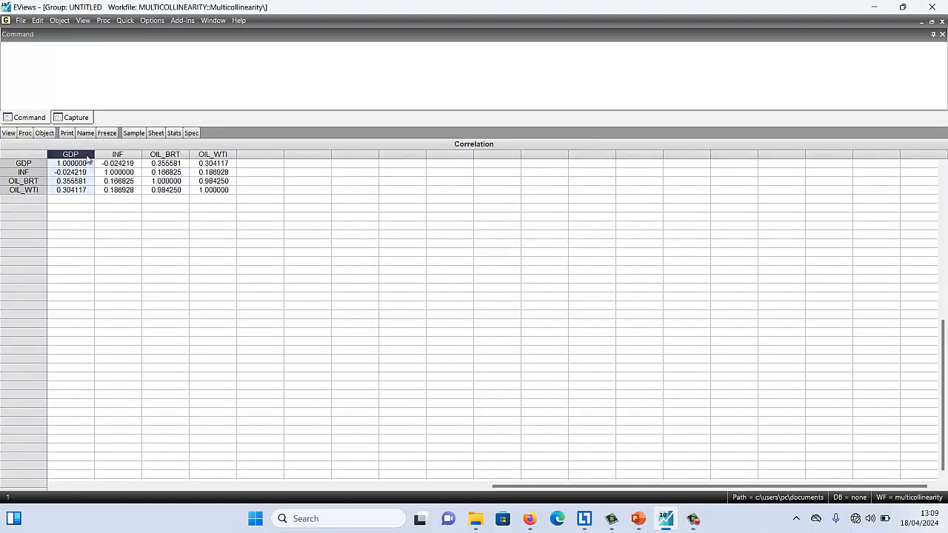
left_click(117, 155)
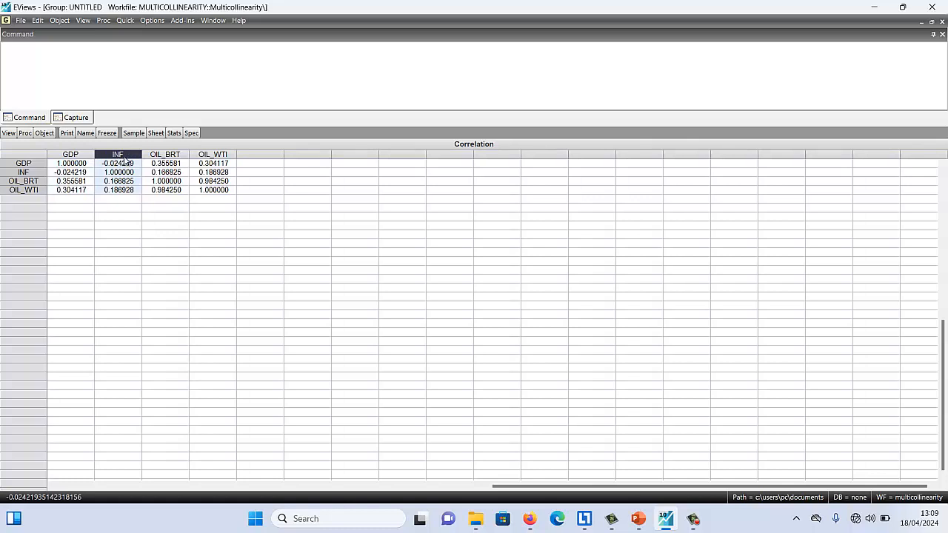
left_click(160, 156)
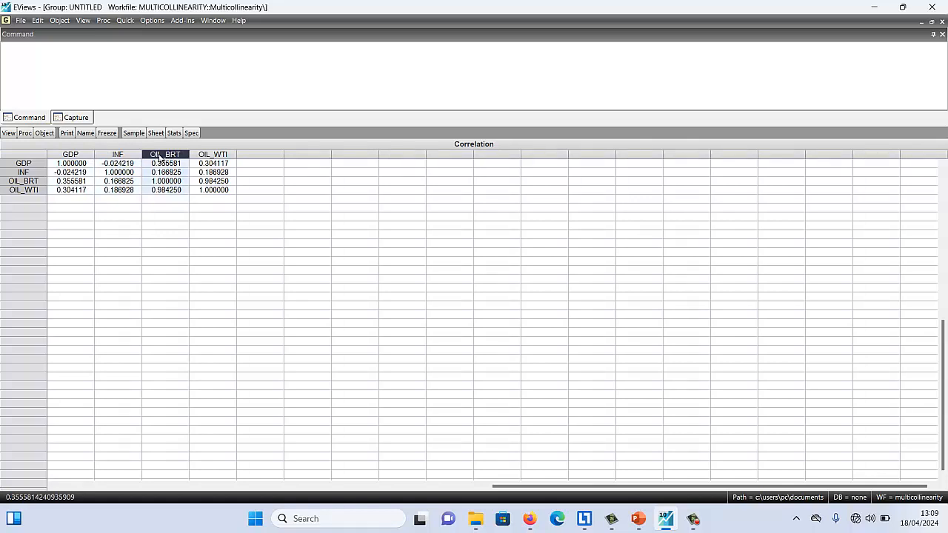
left_click(209, 156)
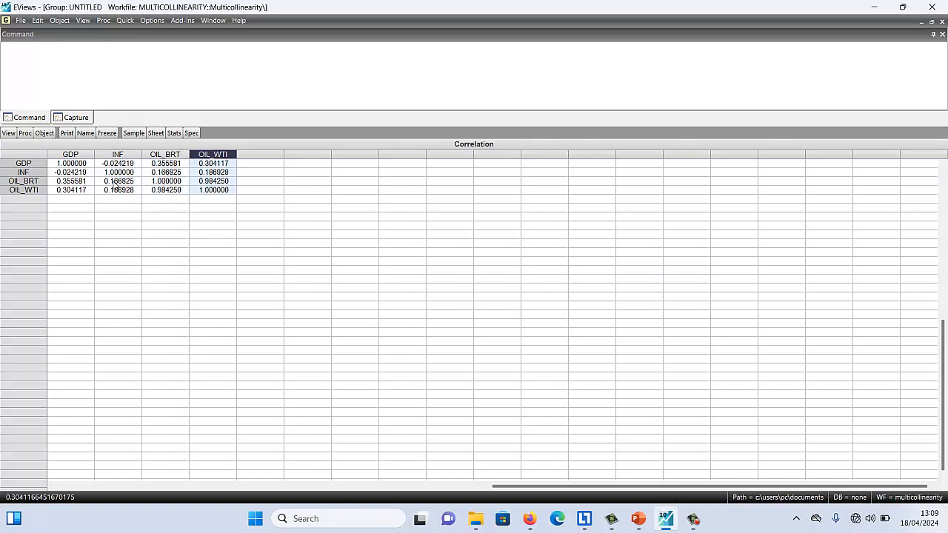
left_click(70, 154)
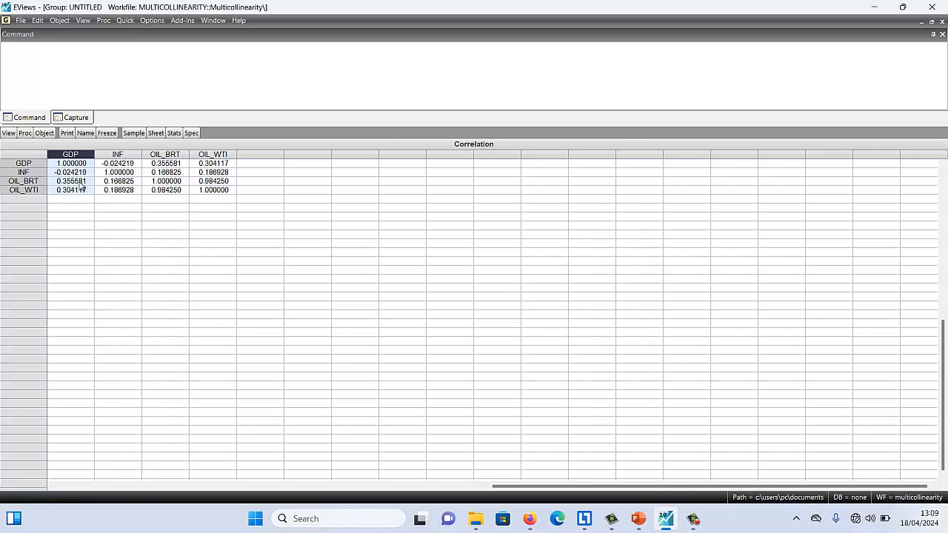
left_click(124, 164)
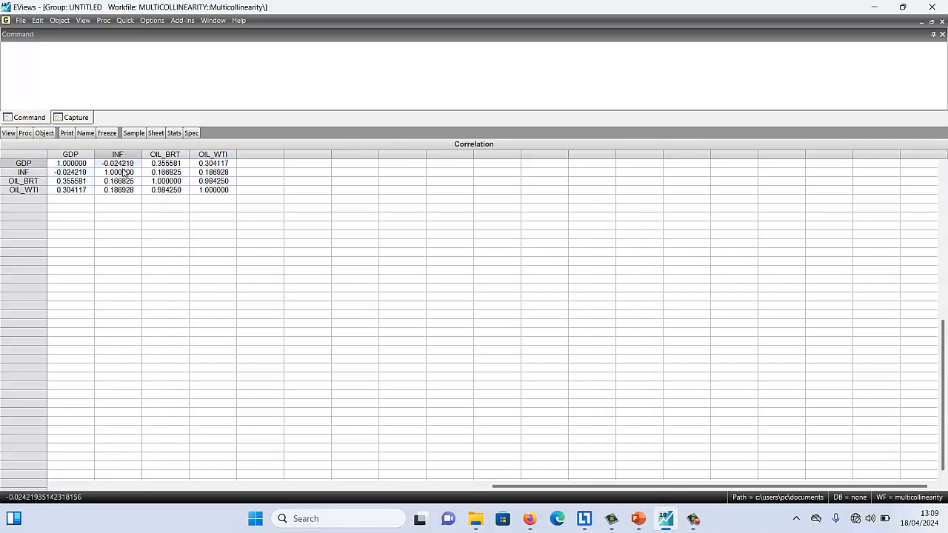
left_click(117, 181)
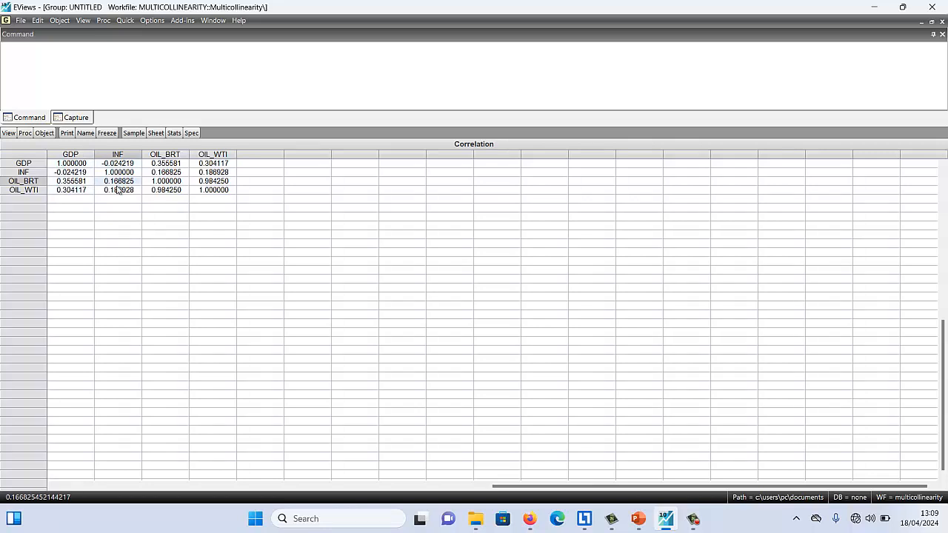
left_click(117, 191)
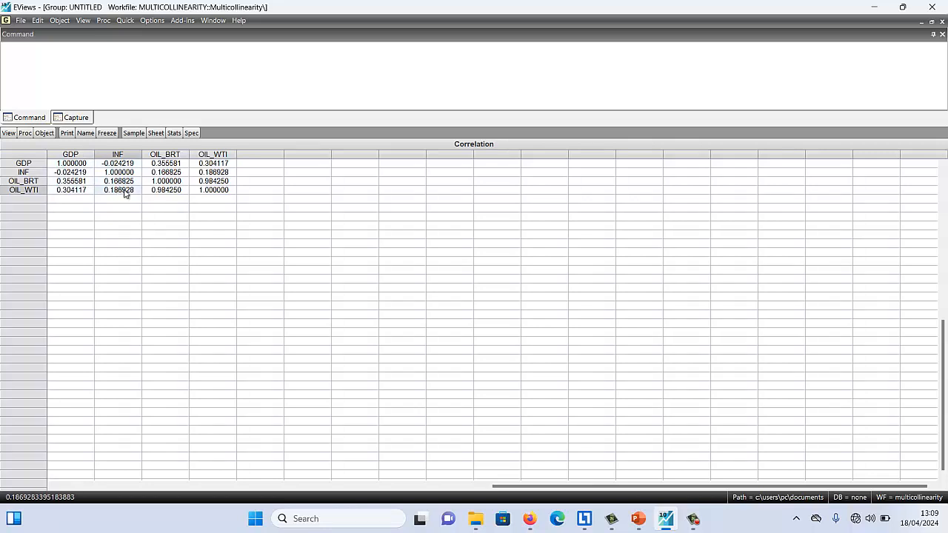
Inspect the correlation between OIL_BRT and OIL_WTI in the matrix, from both variables' columns
left_click(167, 156)
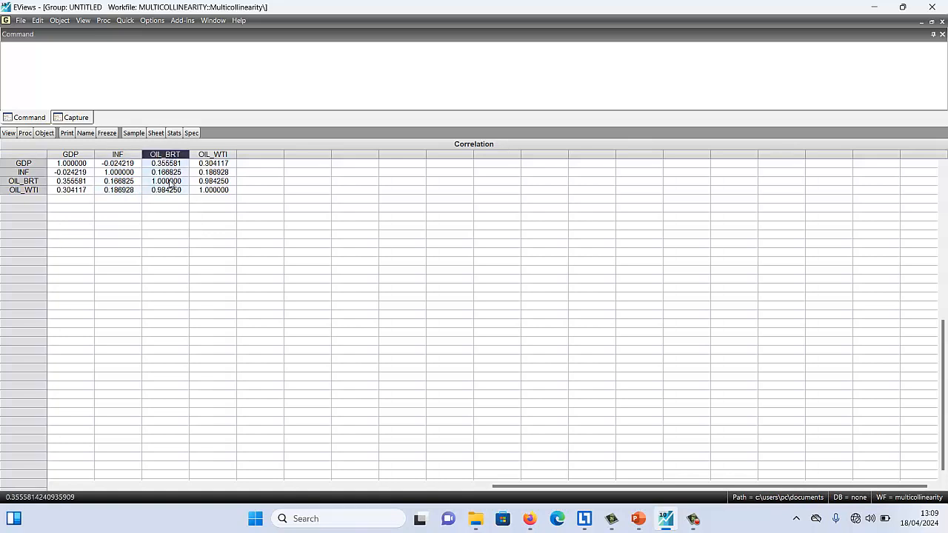
left_click(31, 193)
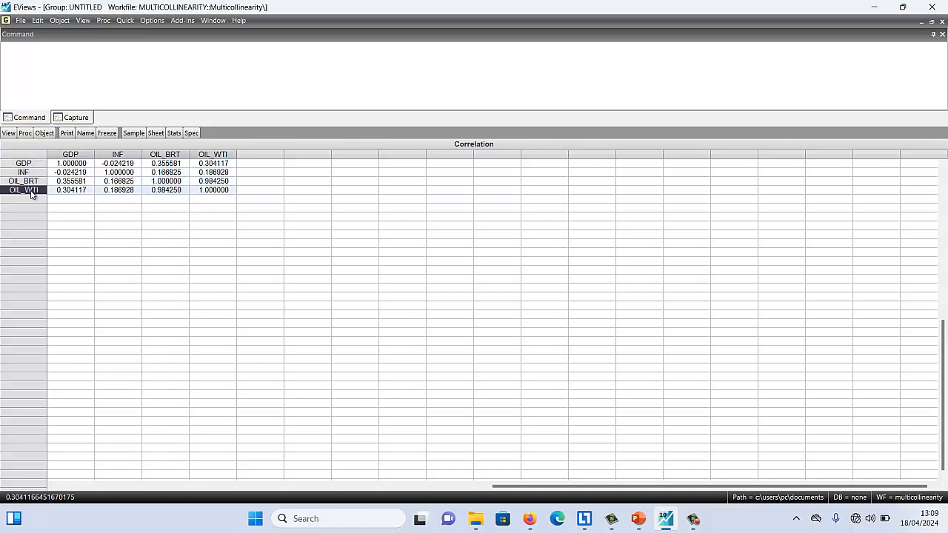
left_click(178, 156)
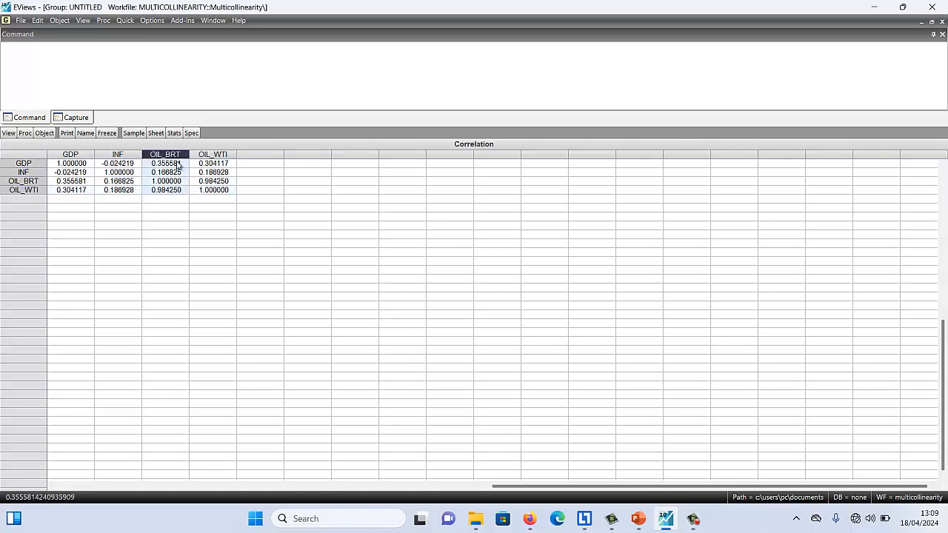
left_click(165, 192)
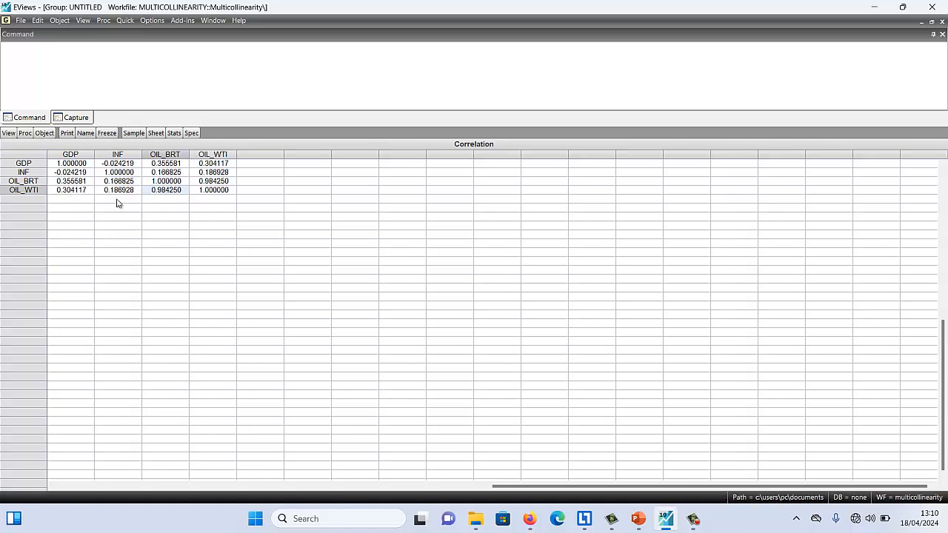
left_click(169, 191)
left_click(210, 184)
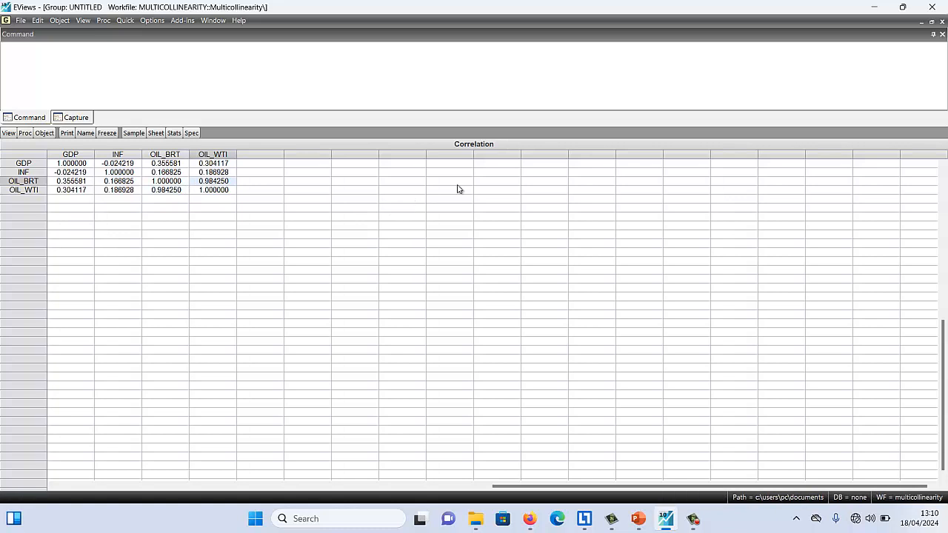
Close the correlation view, deleting the untitled group, and select the series gdp, inf, oil_brt and oil_wti in that order
left_click(941, 22)
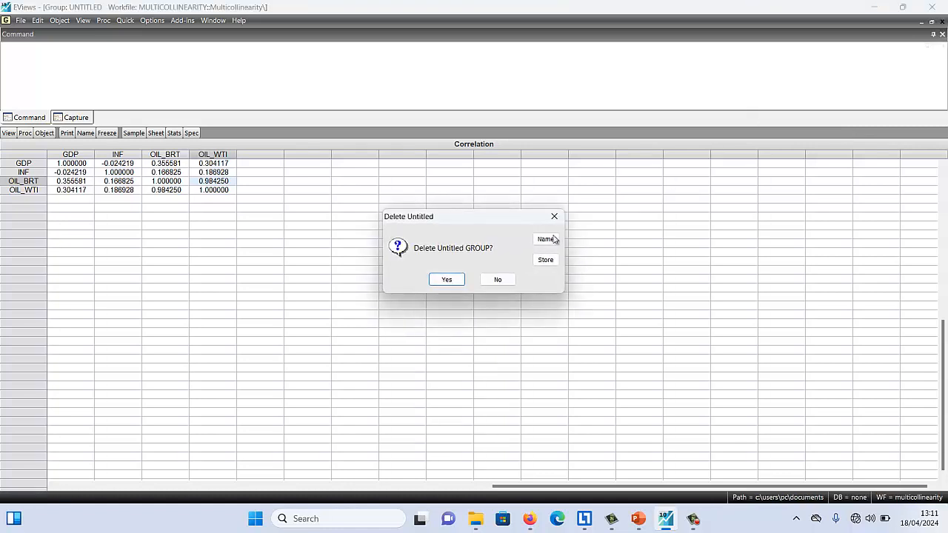
left_click(448, 280)
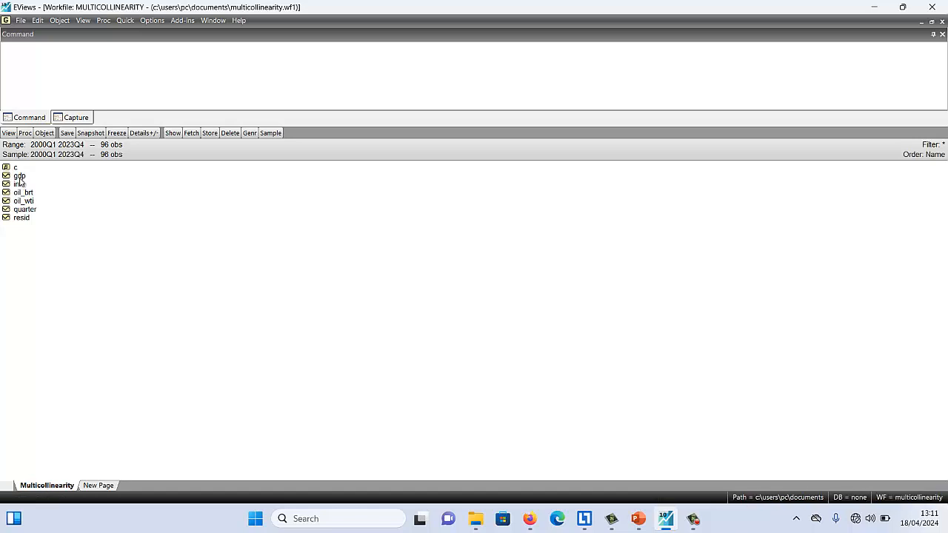
left_click(20, 176)
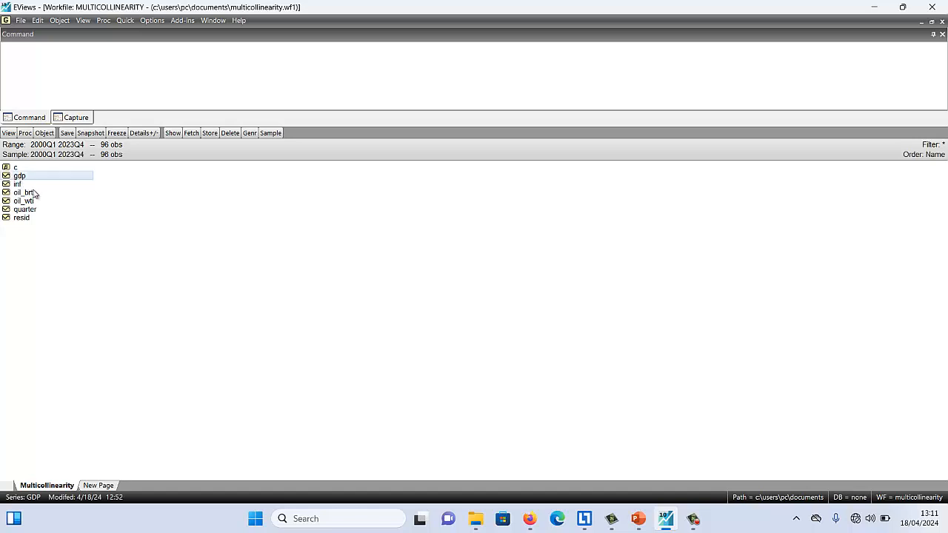
left_click(20, 184, "ctrl")
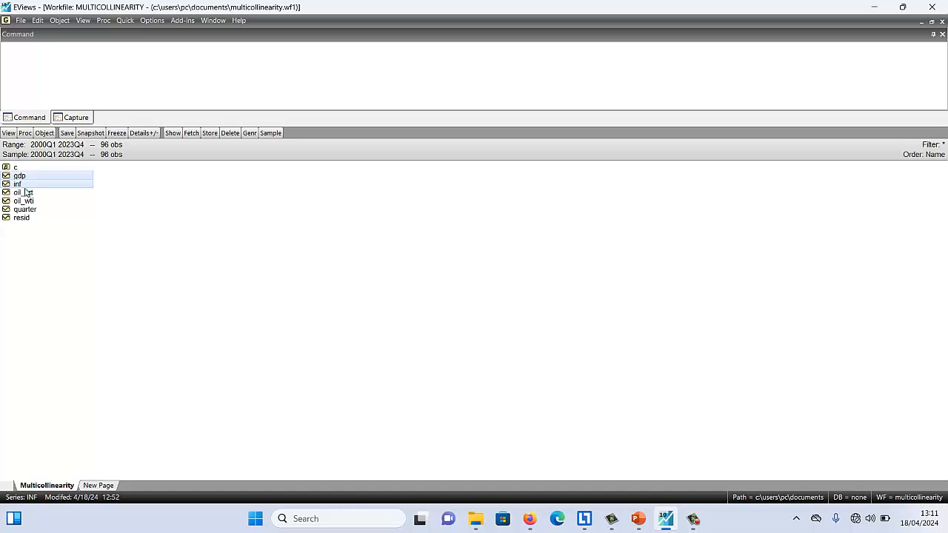
left_click(30, 193, "ctrl")
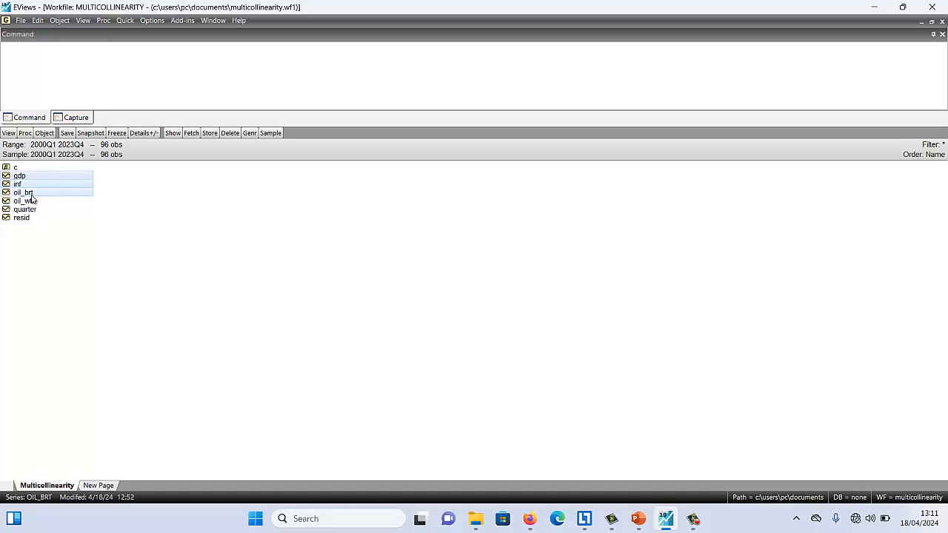
left_click(32, 201, "ctrl")
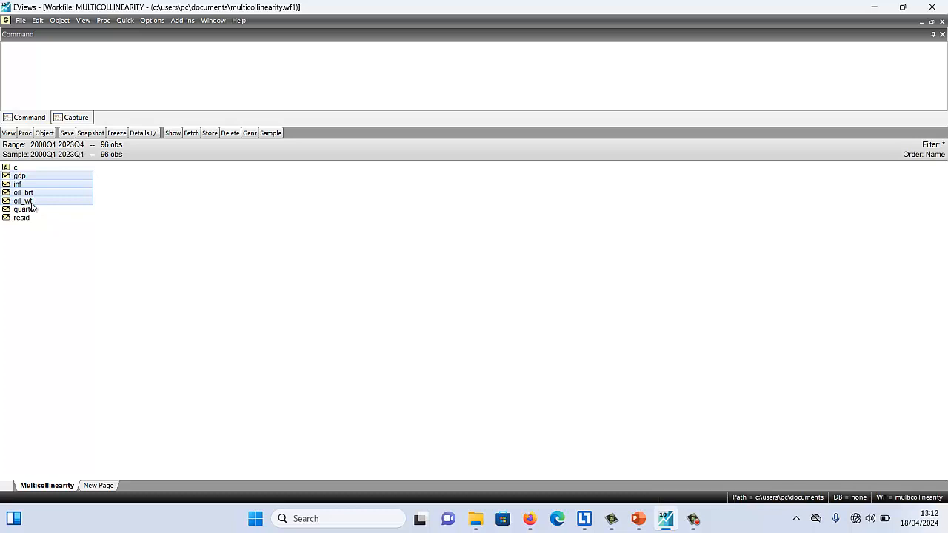
right_click(41, 195)
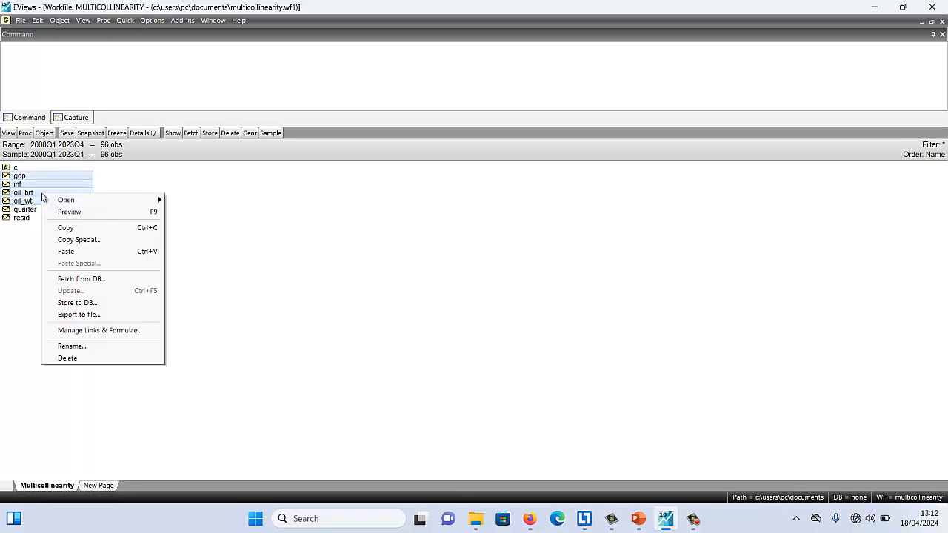
mouse_move(104, 203)
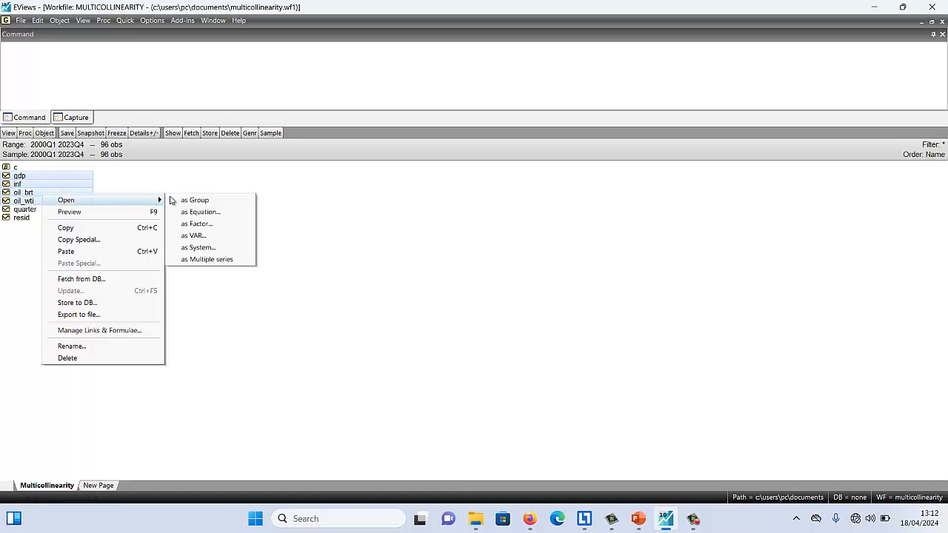
left_click(212, 212)
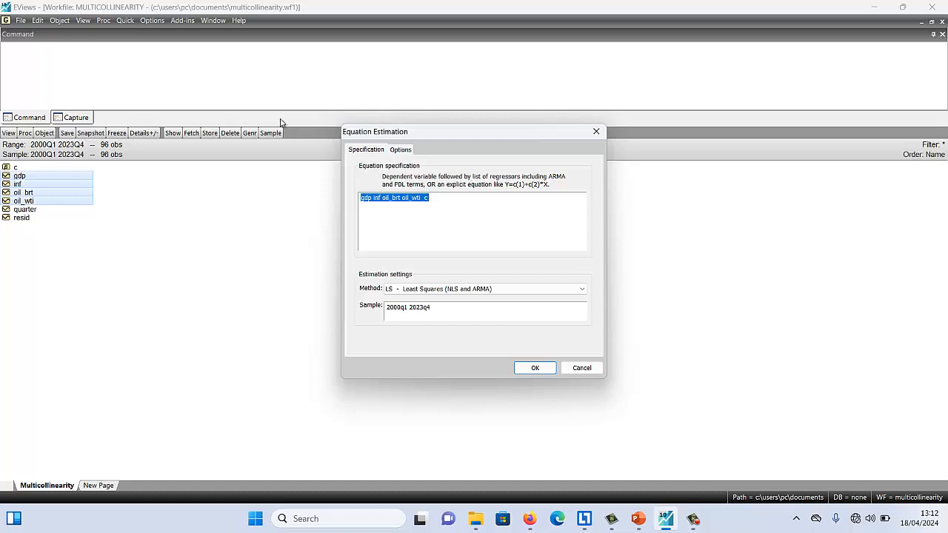
left_click(120, 22)
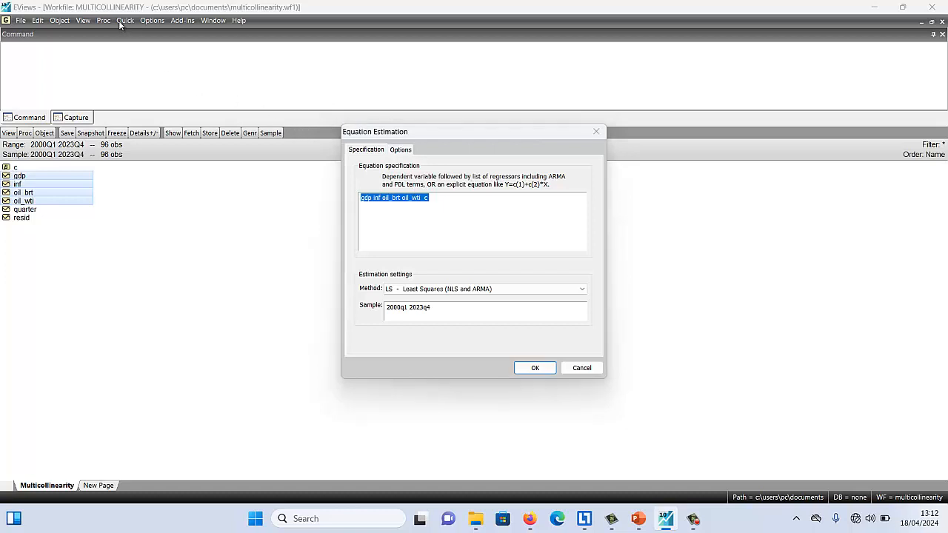
left_click(598, 131)
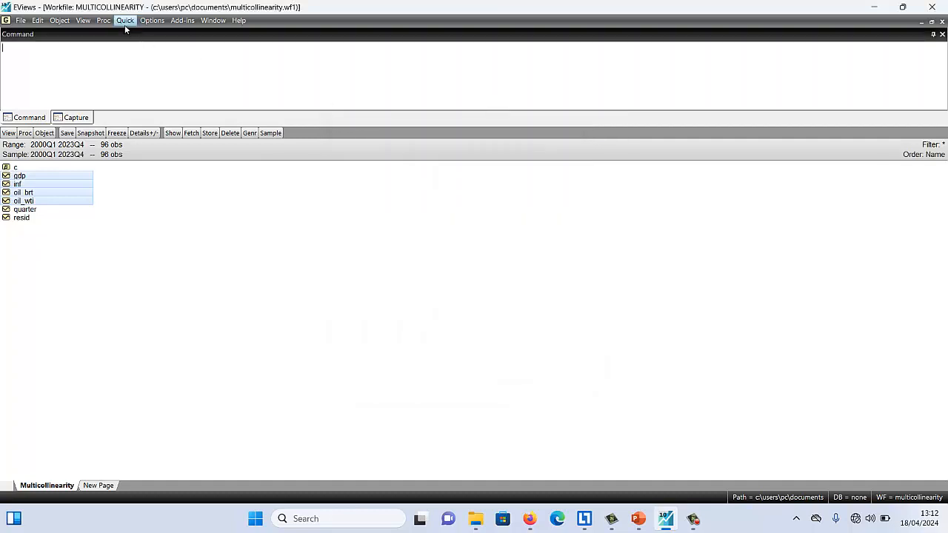
left_click(126, 24)
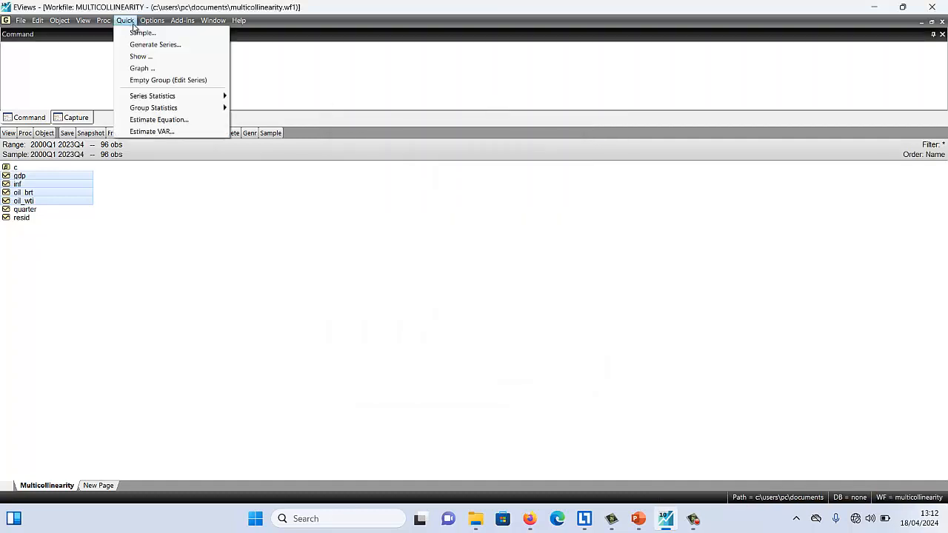
left_click(173, 119)
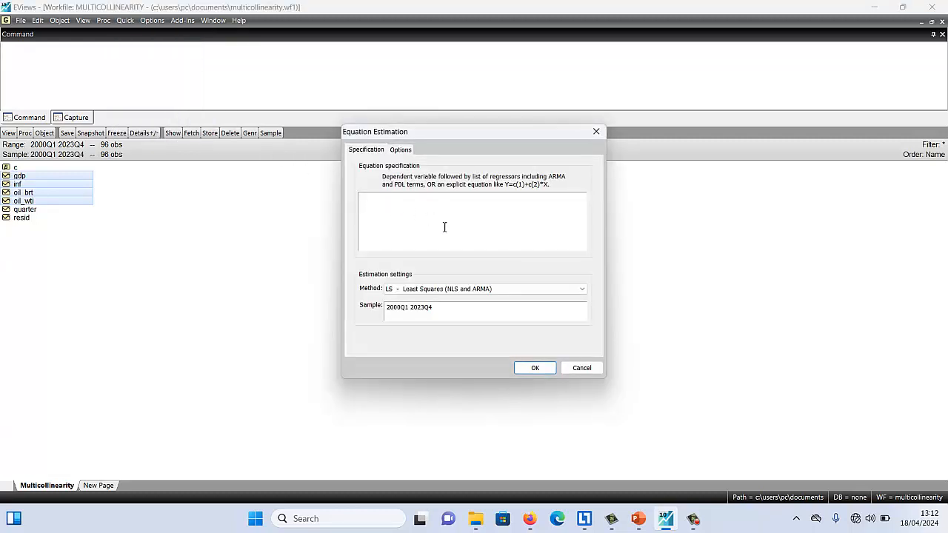
left_click(582, 368)
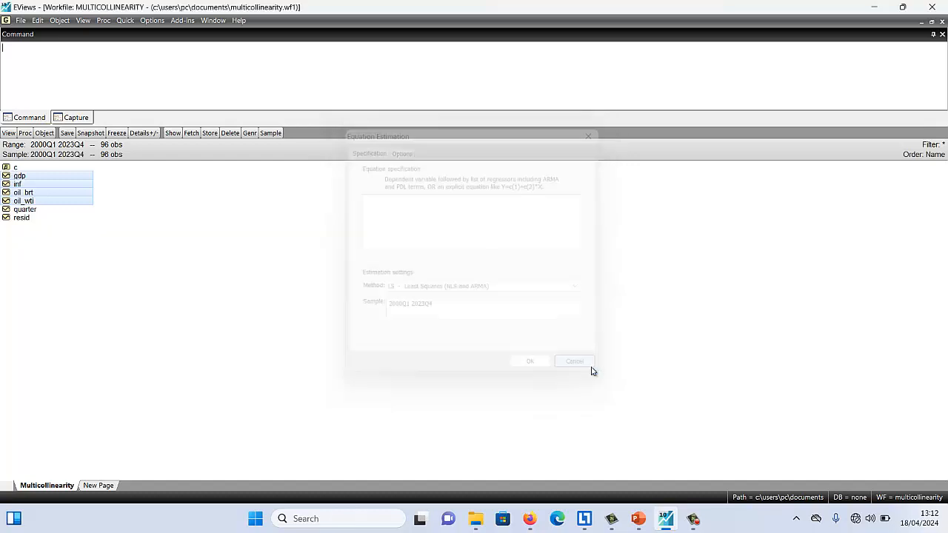
Estimate the selected series as a least squares equation, gdp on inf, oil_brt, oil_wti and c for 2000q1 2023q4, and check its R-squared
right_click(74, 181)
mouse_move(157, 190)
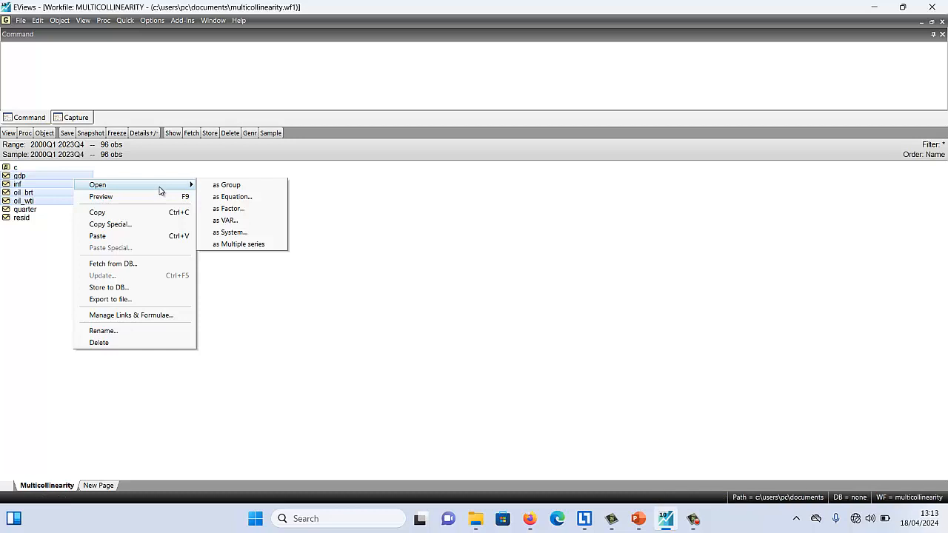
left_click(236, 199)
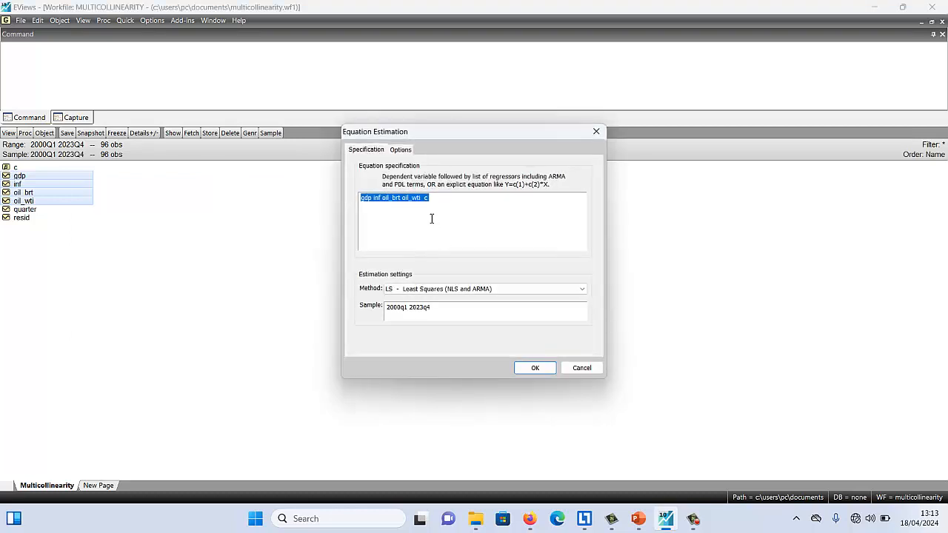
left_click(428, 217)
left_click(363, 198)
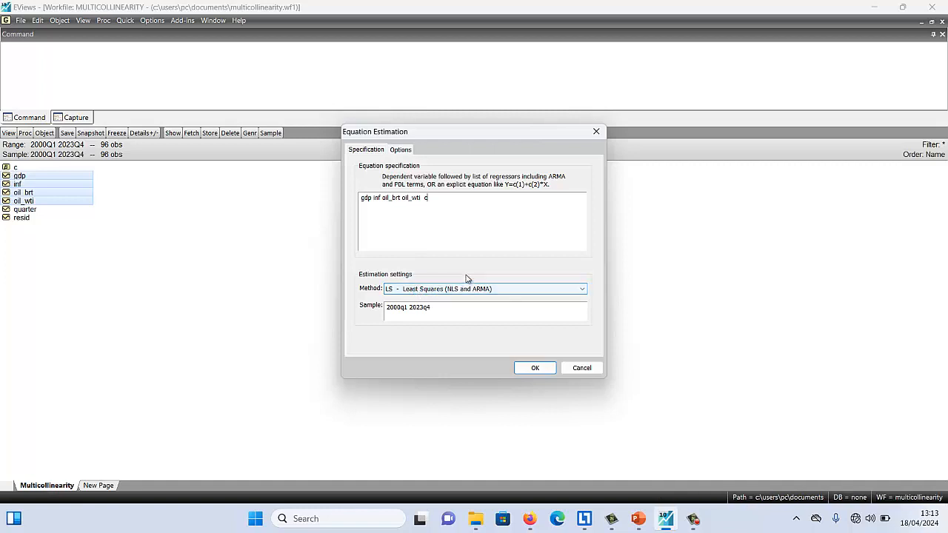
left_click(536, 368)
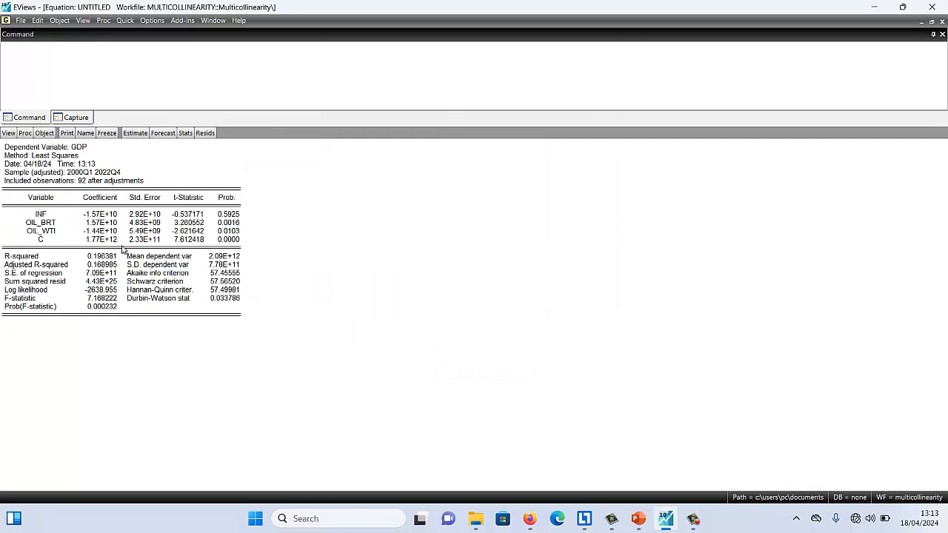
left_click(16, 259)
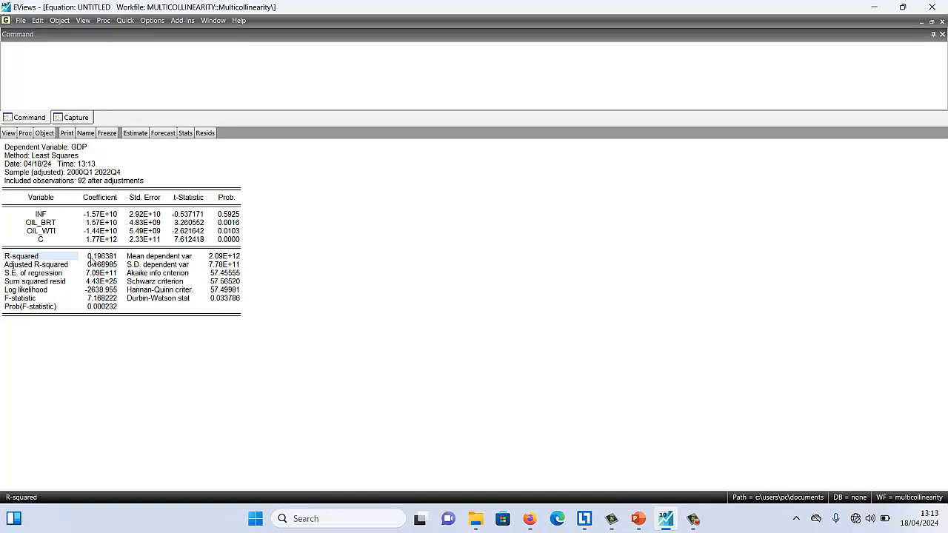
left_click(96, 263)
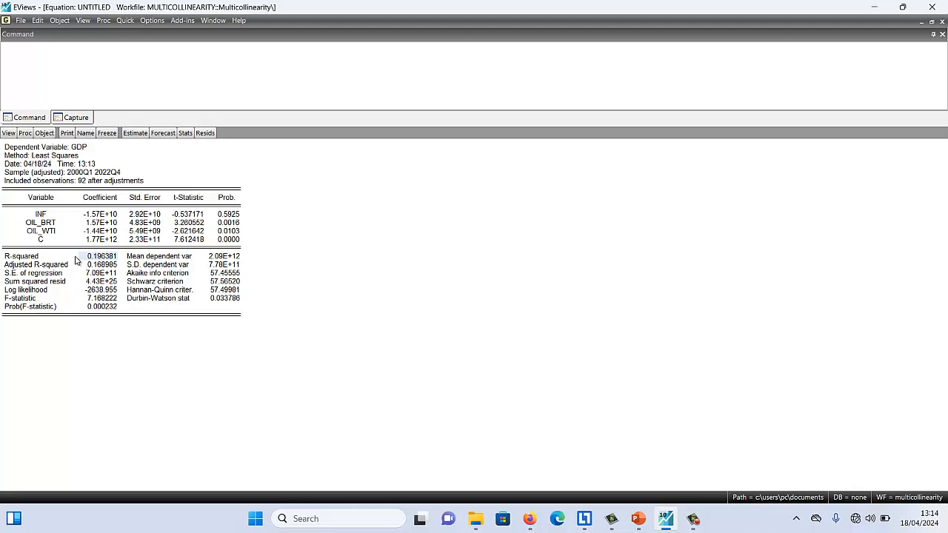
Compute the equation's variance inflation factors and inspect the centered VIF of OIL_BRT
left_click(8, 133)
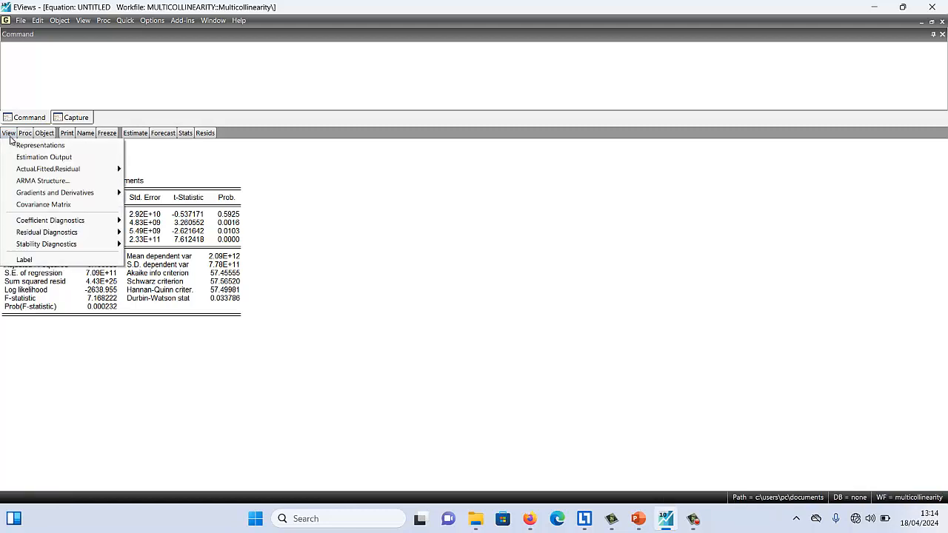
mouse_move(97, 223)
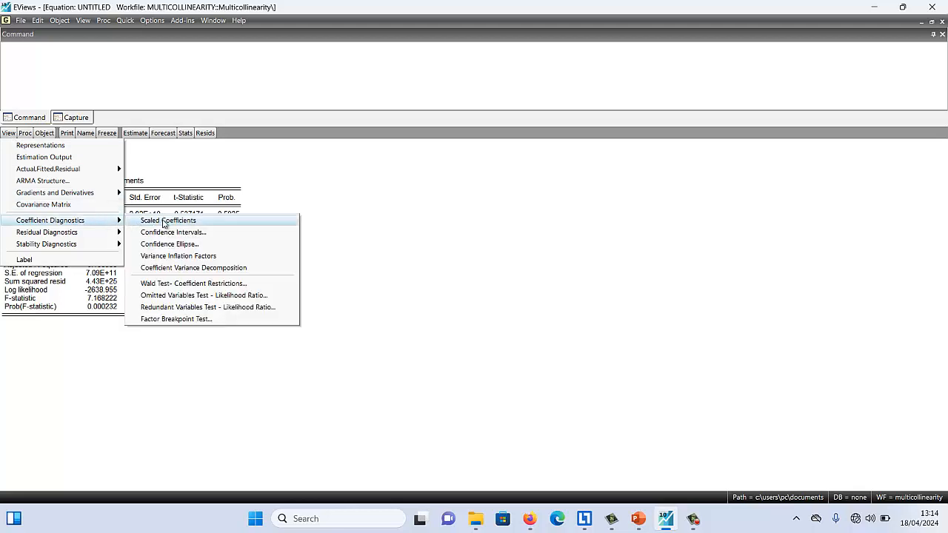
left_click(217, 256)
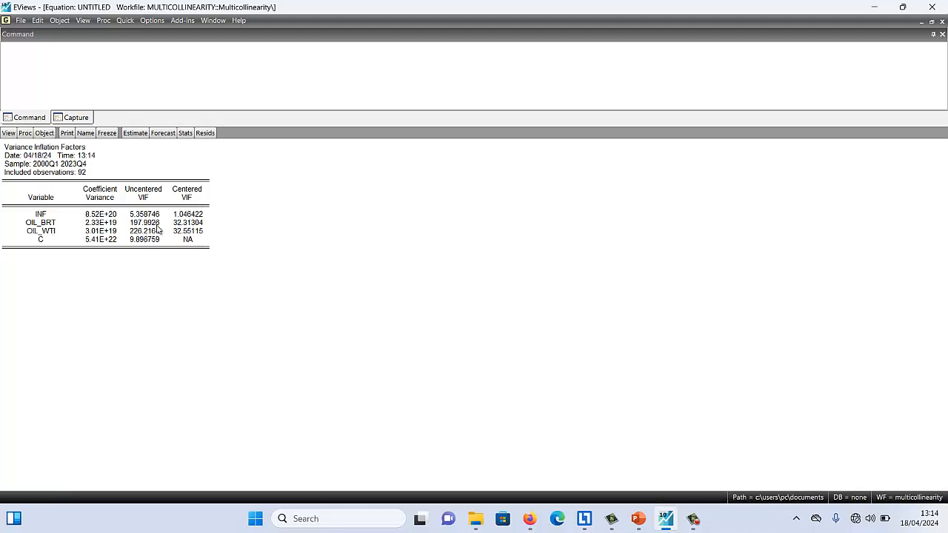
left_click(182, 224)
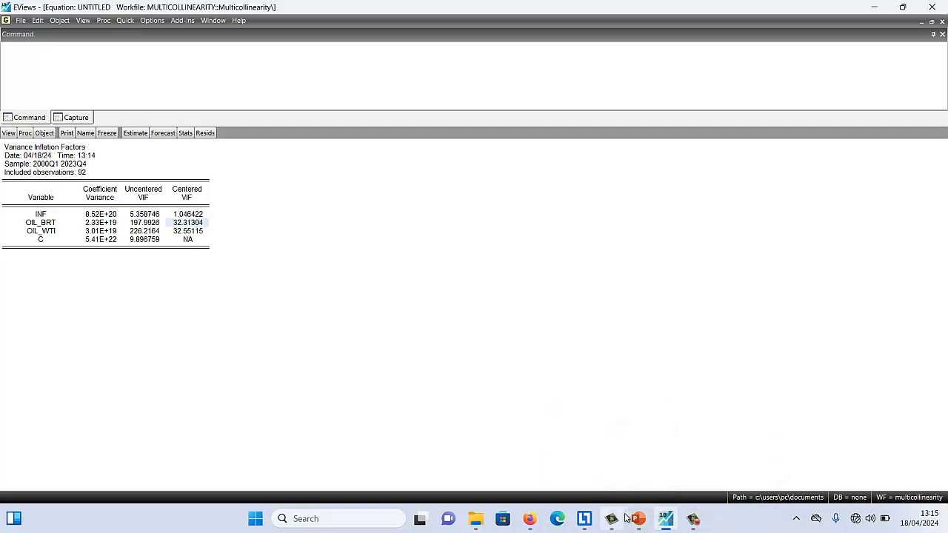
Switch to the PowerPoint slide show and go back to the Strategies to Address Multicollinearity slide
mouse_move(636, 517)
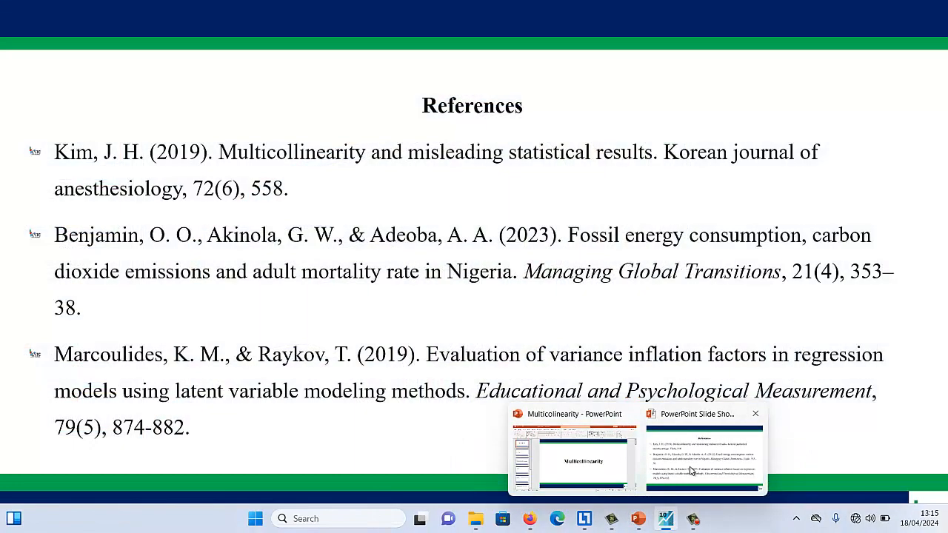
left_click(689, 470)
scroll(680, 404, "up", 1)
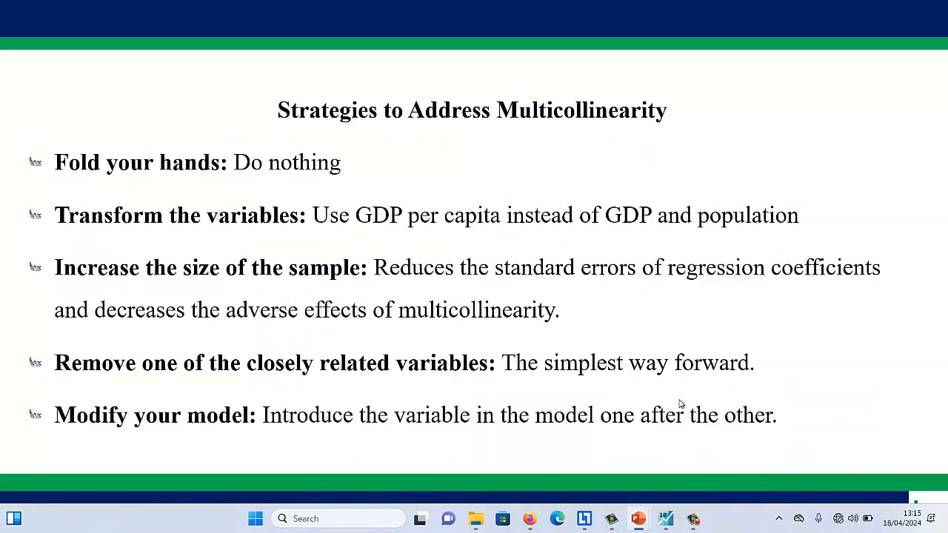